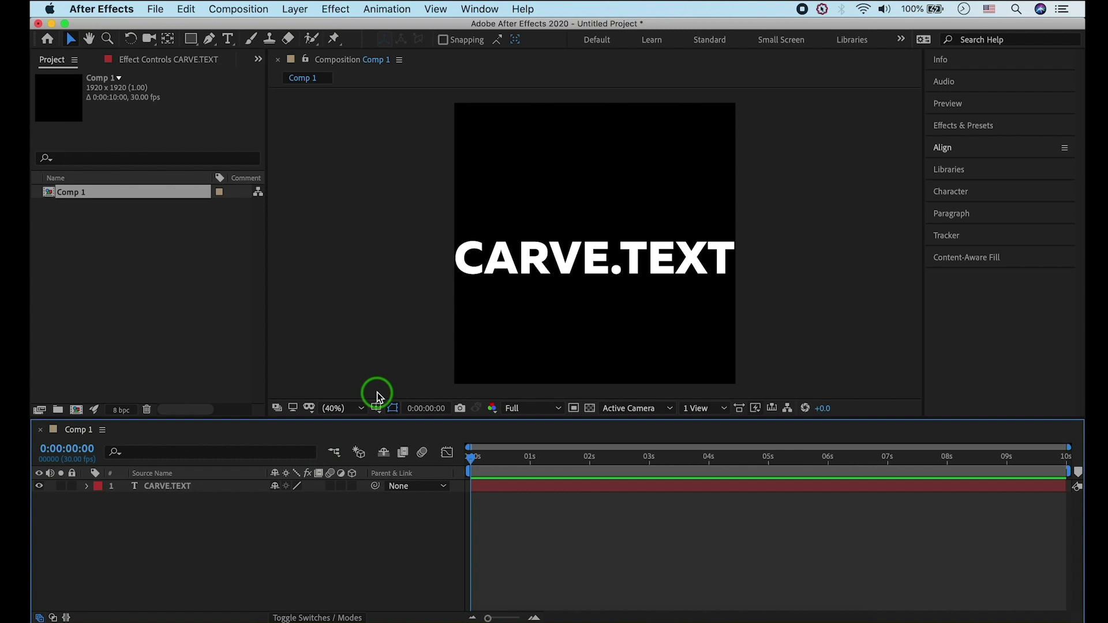
Check the composition settings and align the CARVE.TEXT layer to the bottom edge of the composition
key(super+k)
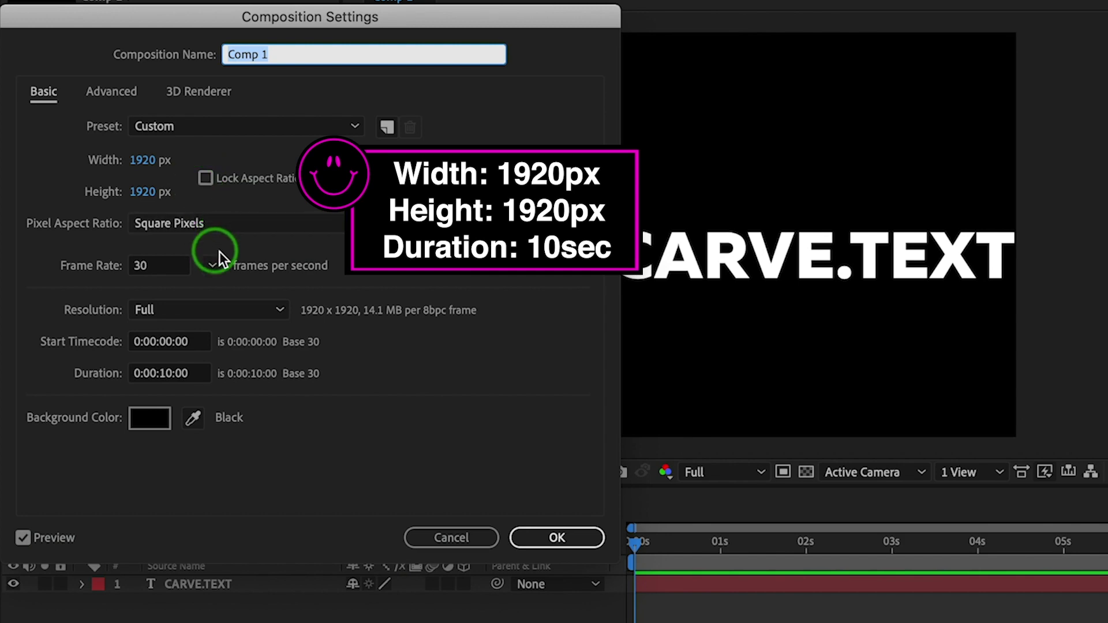
click(557, 538)
click(265, 592)
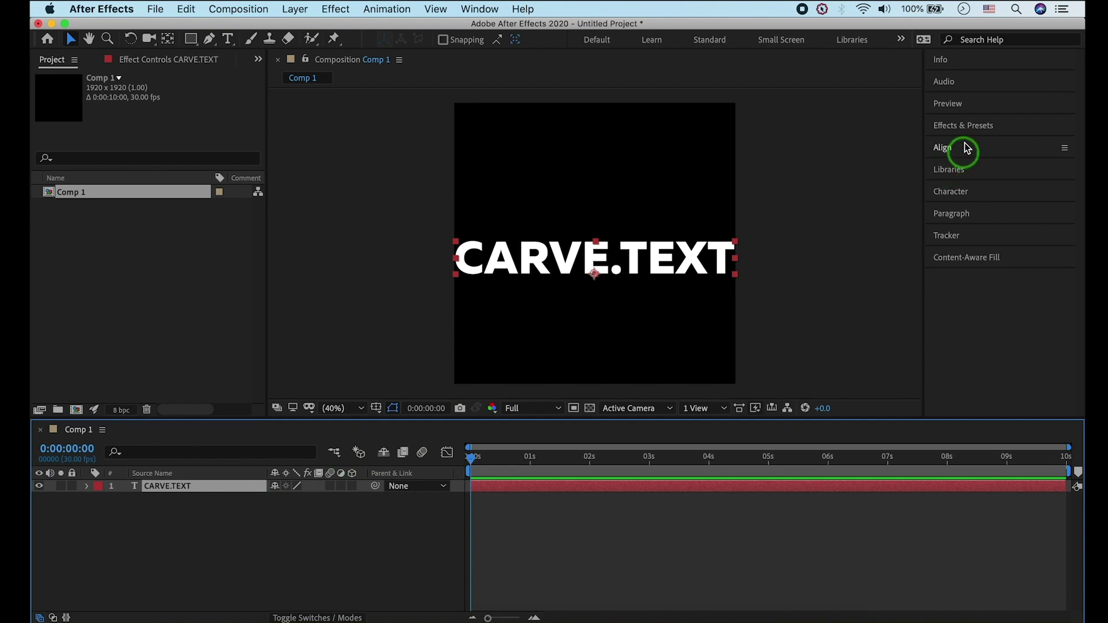
click(967, 148)
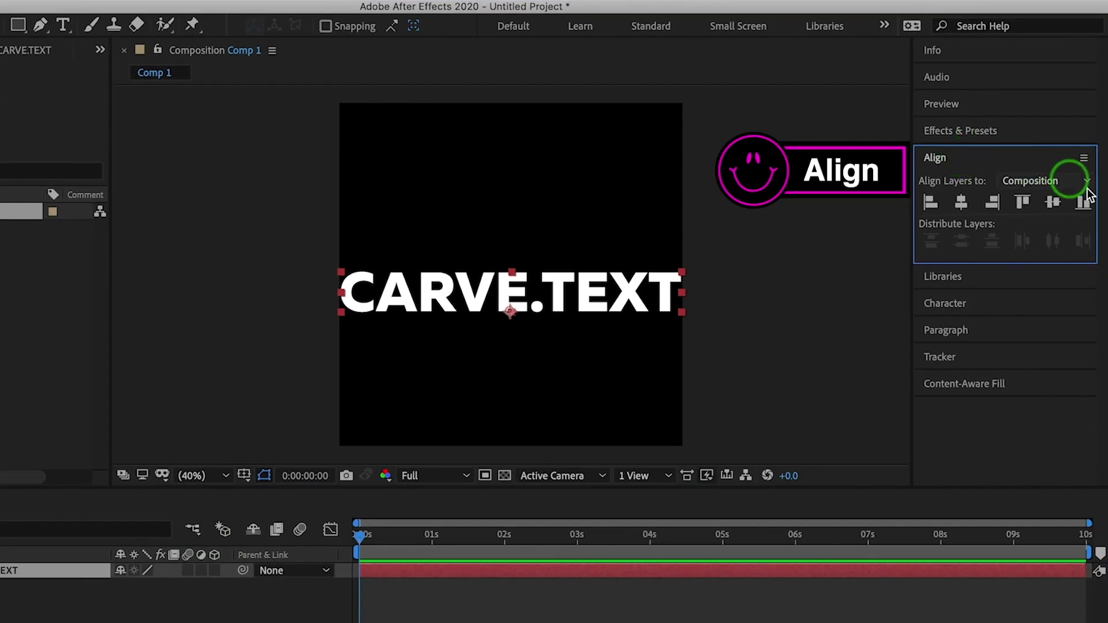
click(1085, 203)
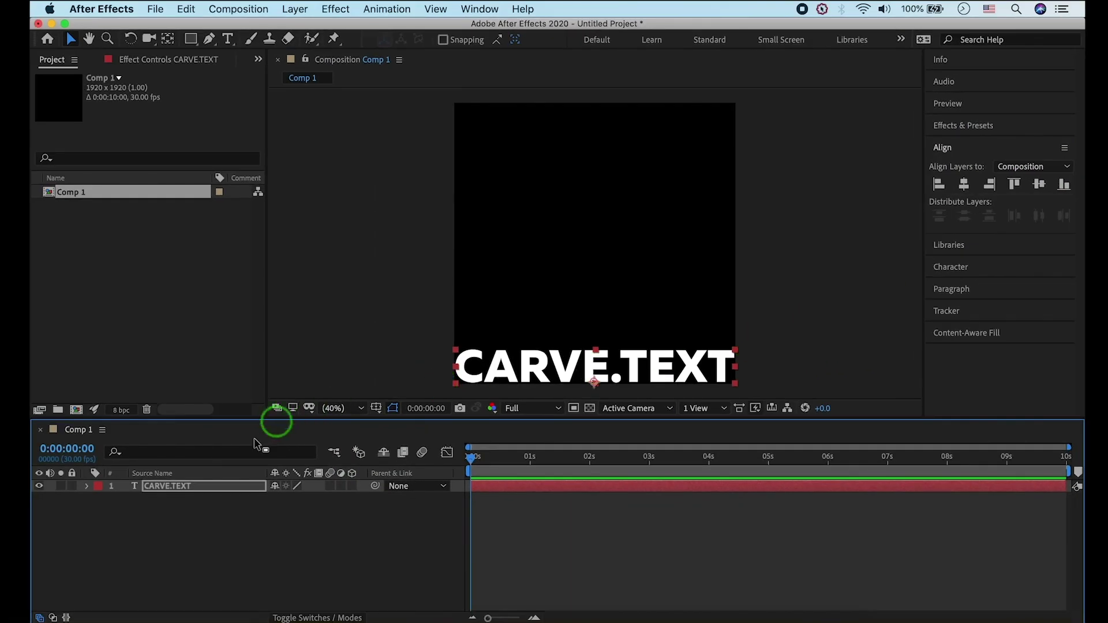
Create shapes from the CARVE.TEXT text layer
right_click(197, 486)
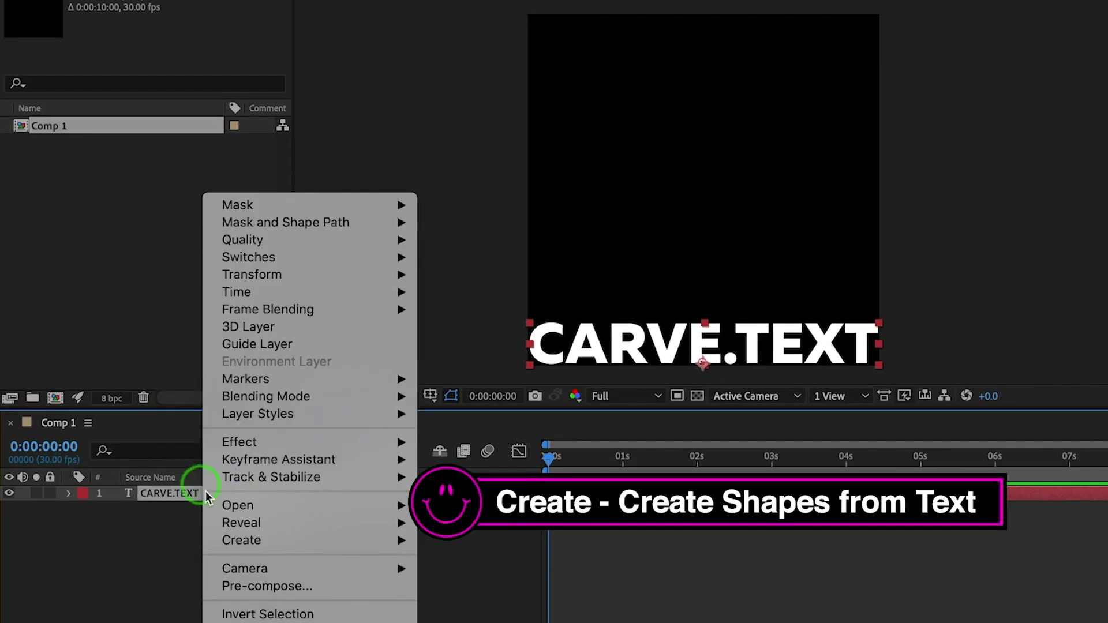
click(248, 541)
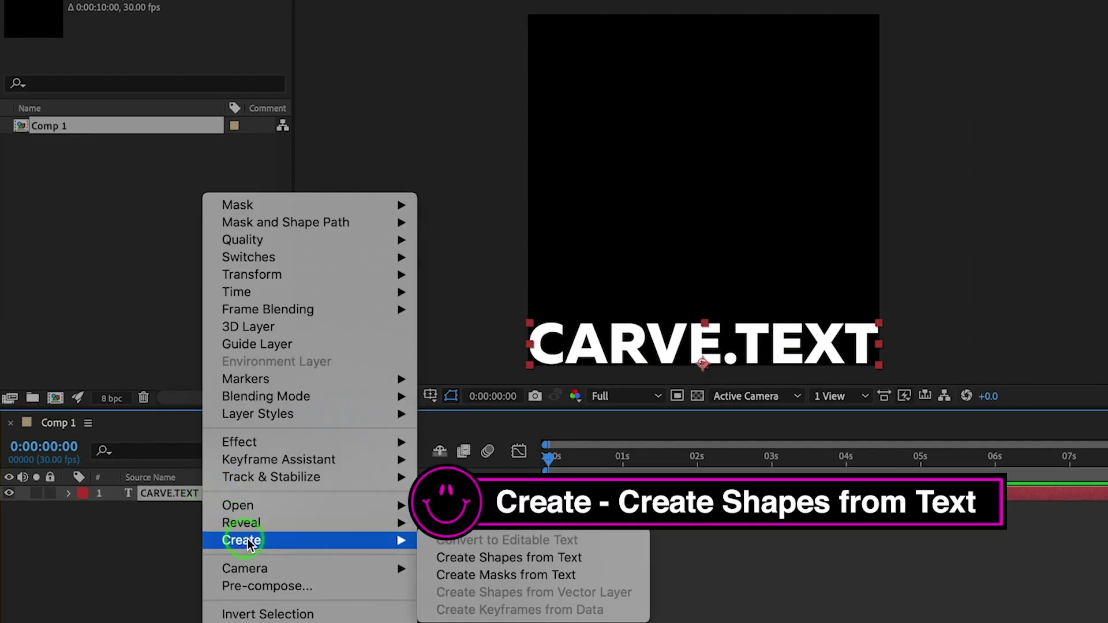
click(508, 557)
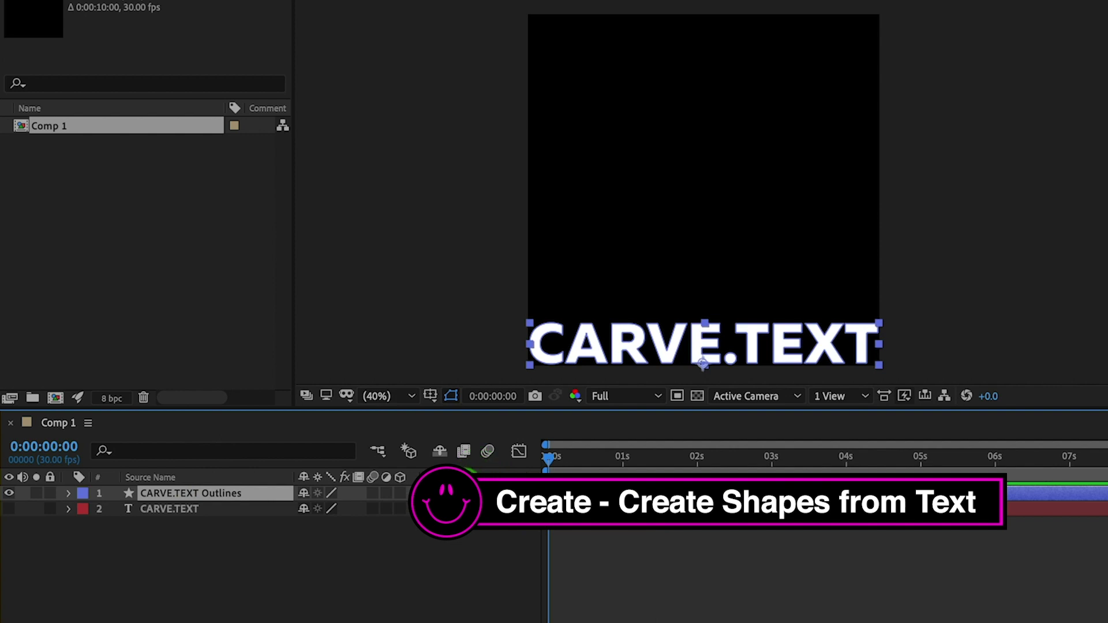
click(464, 490)
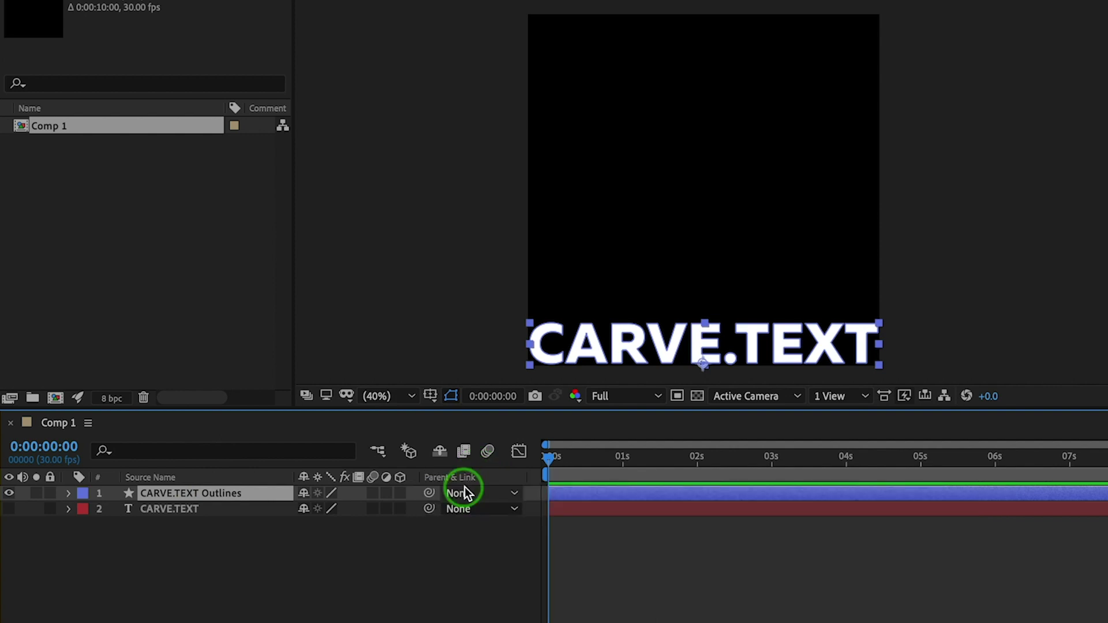
Add a Repeater to the contents of the CARVE.TEXT Outlines shape layer
click(70, 495)
click(411, 511)
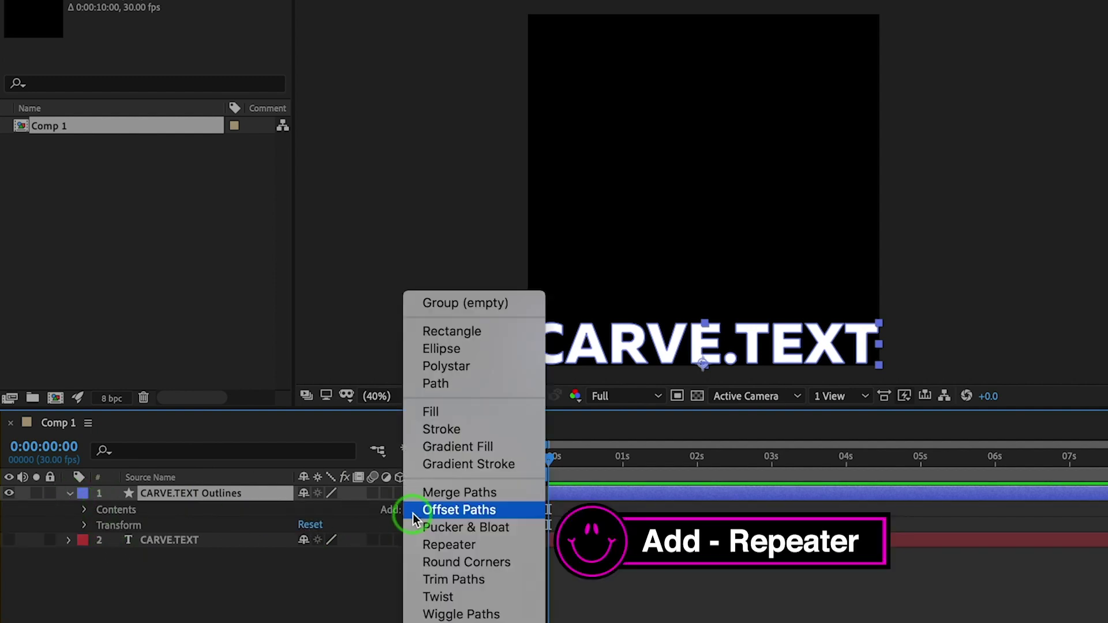
click(430, 541)
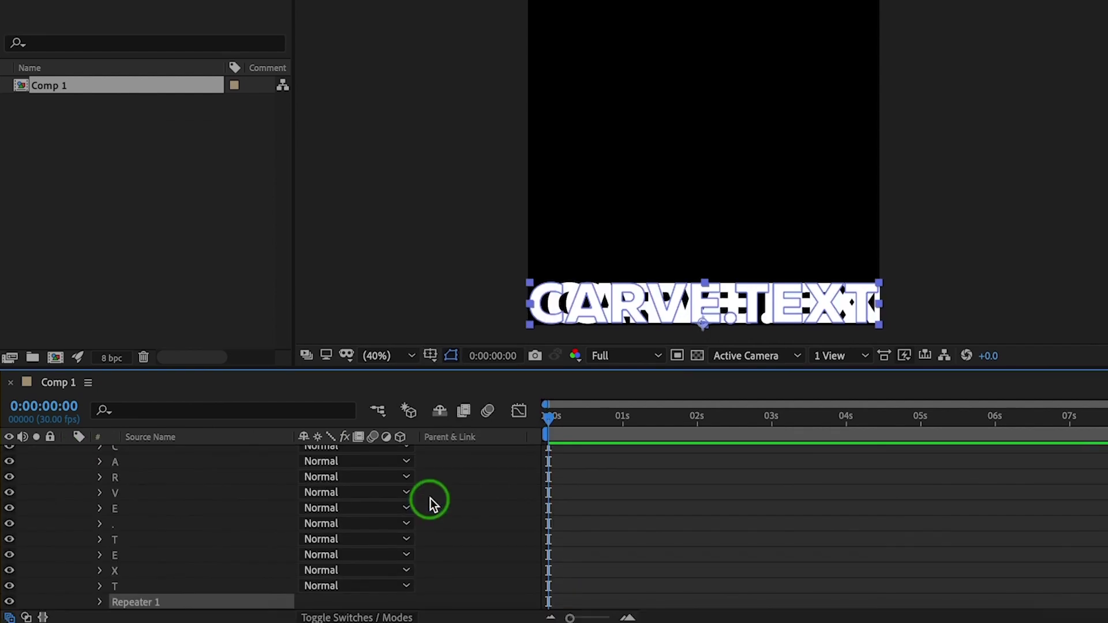
Set the Repeater's transform position to 0, -243 so the copies stack upward line by line
scroll(216, 535, down, 1)
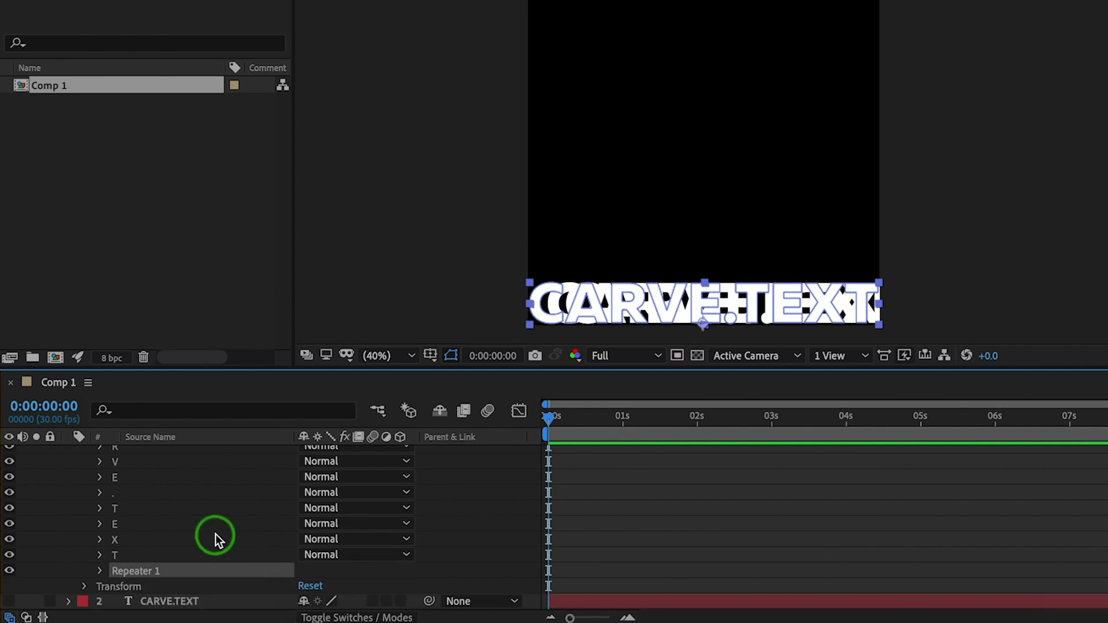
click(99, 571)
scroll(114, 570, down, 2)
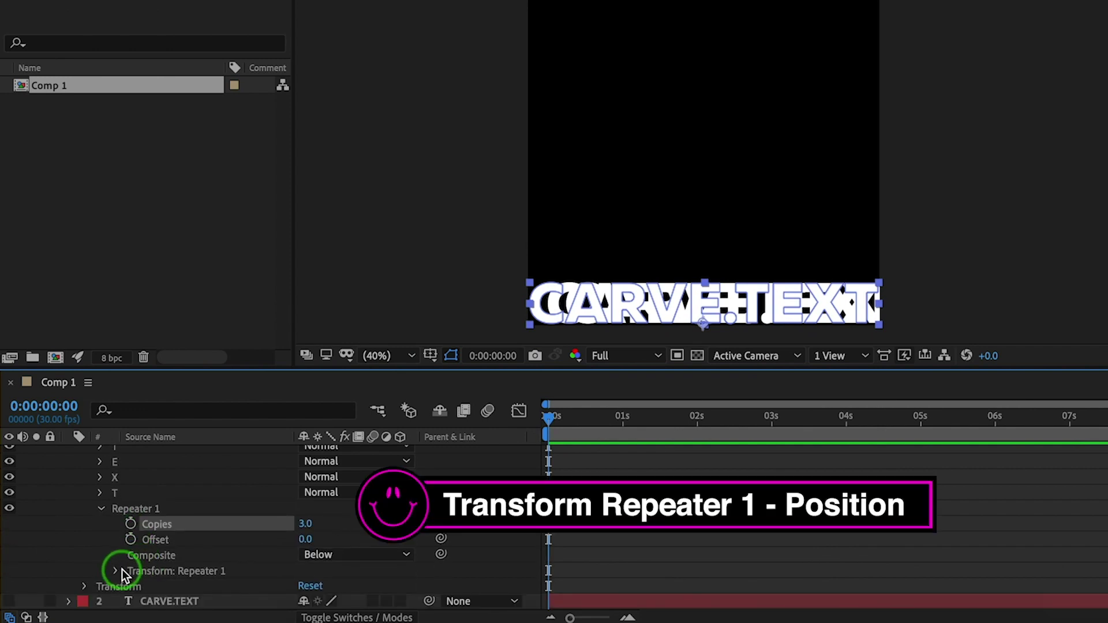
click(116, 571)
scroll(116, 570, down, 2)
click(309, 539)
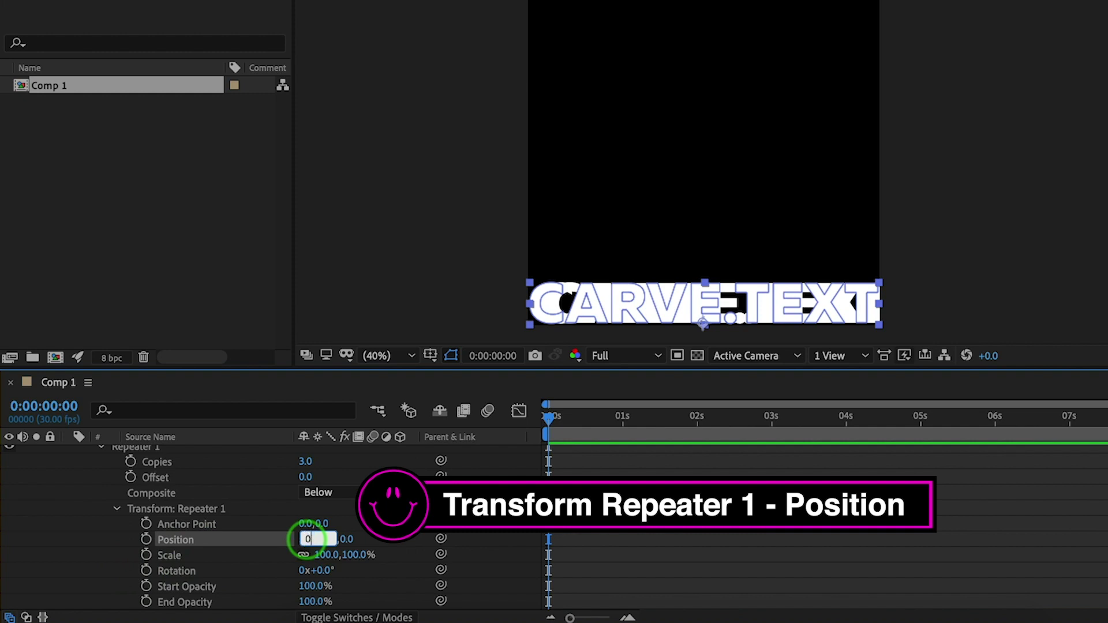
text(0)
key(Return)
drag(323, 539, 79, 558)
scroll(376, 529, up, 1)
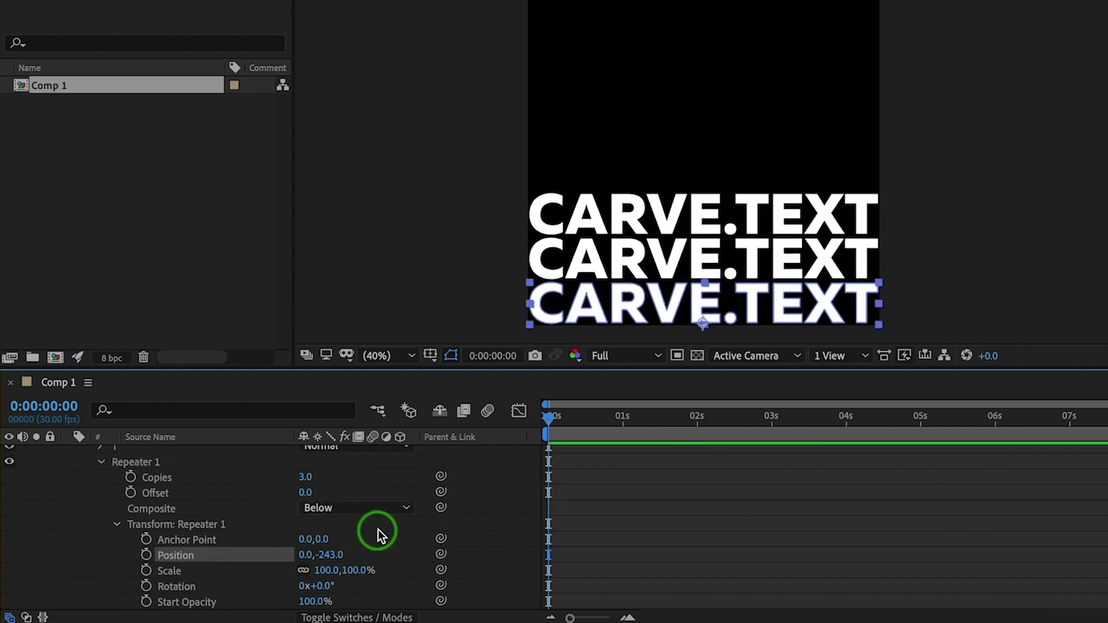
Increase the Repeater's number of copies until the stacked text lines extend beyond the top of the frame
drag(306, 478, 630, 475)
drag(571, 422, 519, 423)
click(495, 497)
Keyframe the CARVE.TEXT Outlines position at 0:00:00:00 and set it to 952.7, 5035.4 at 0:00:09:29
scroll(494, 497, up, 5)
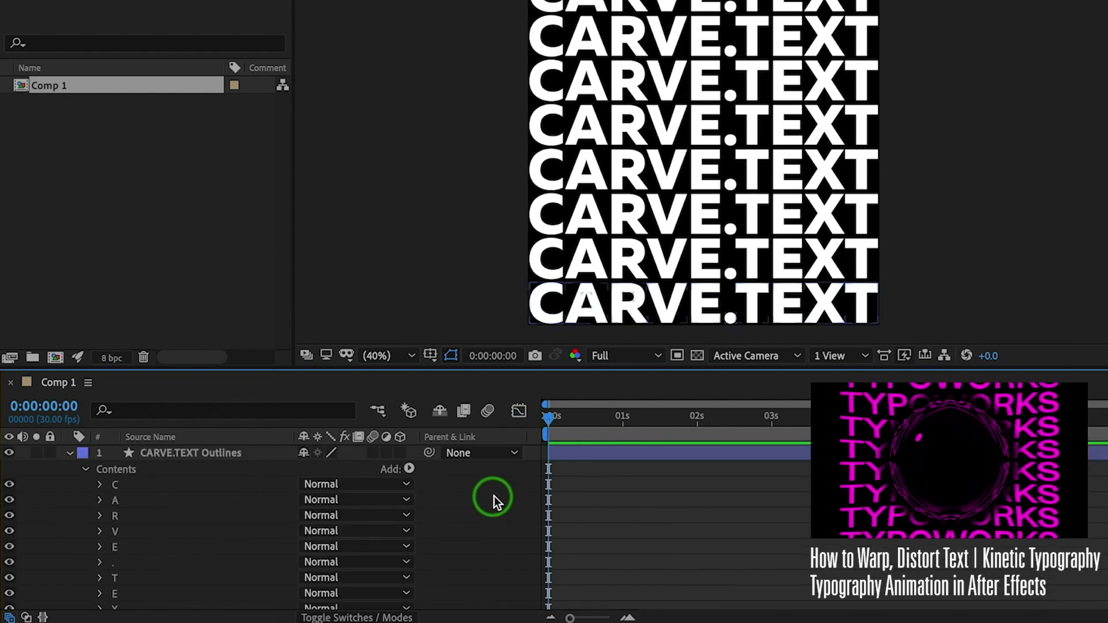
key(p)
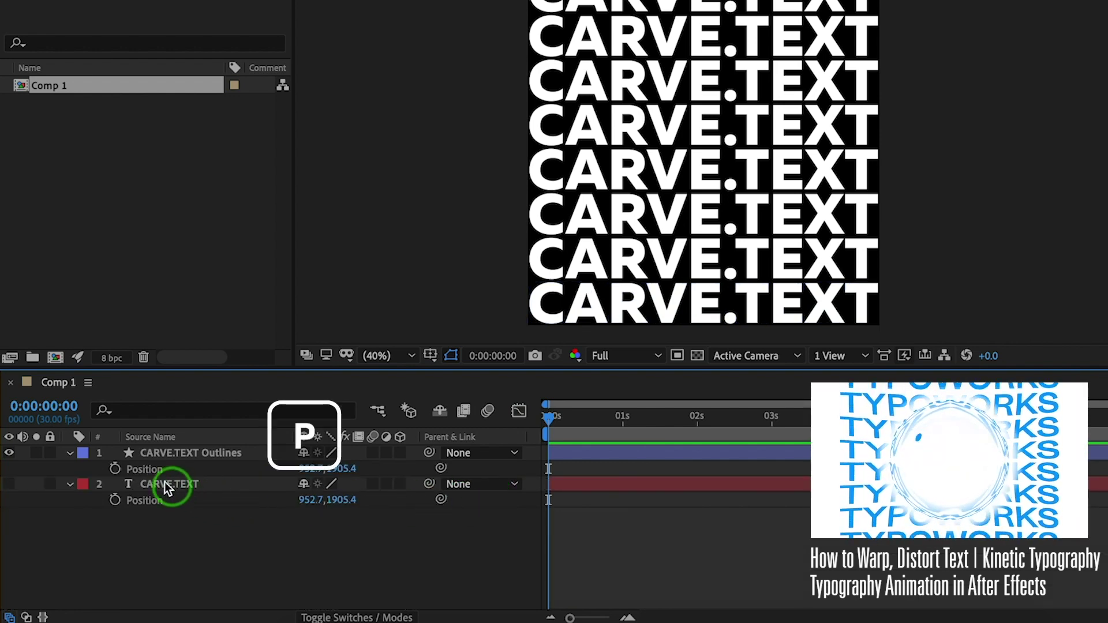
click(117, 468)
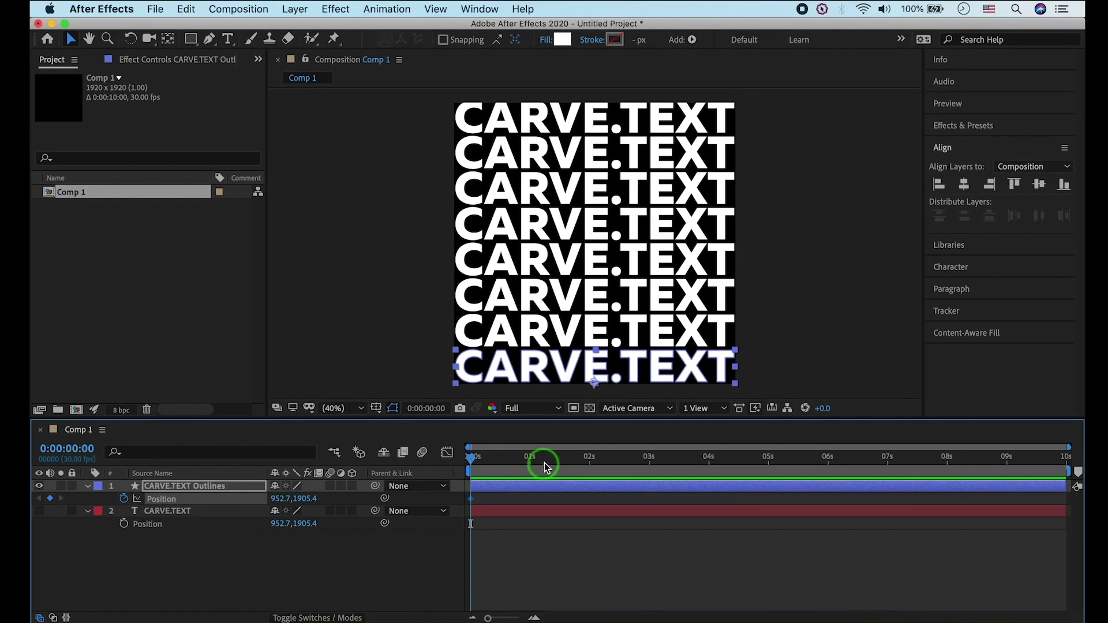
drag(641, 425, 1078, 466)
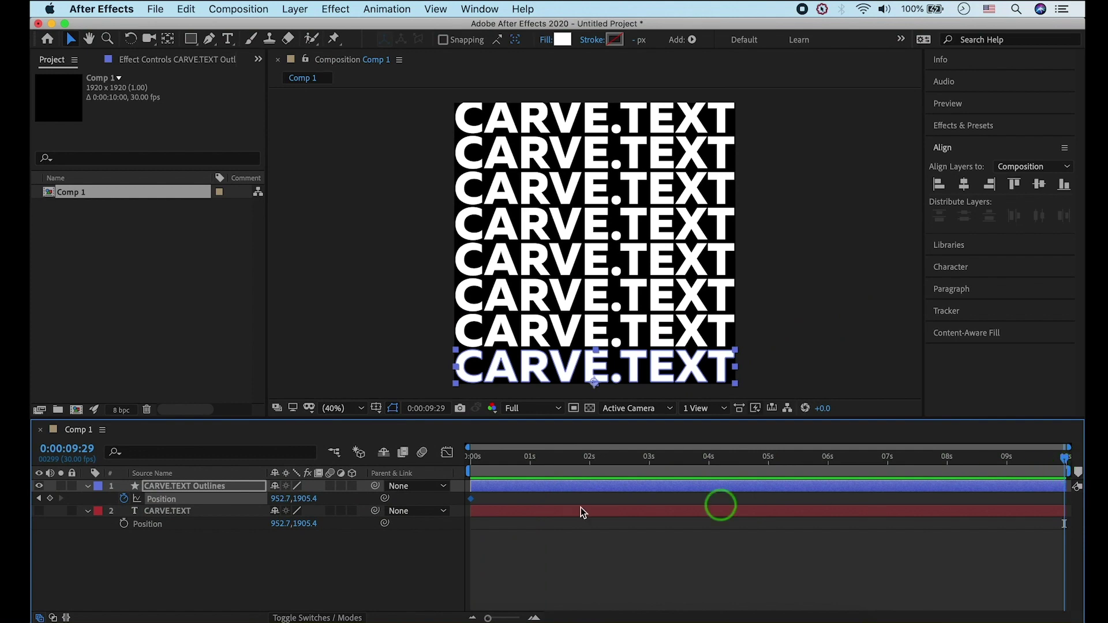
drag(315, 506, 547, 503)
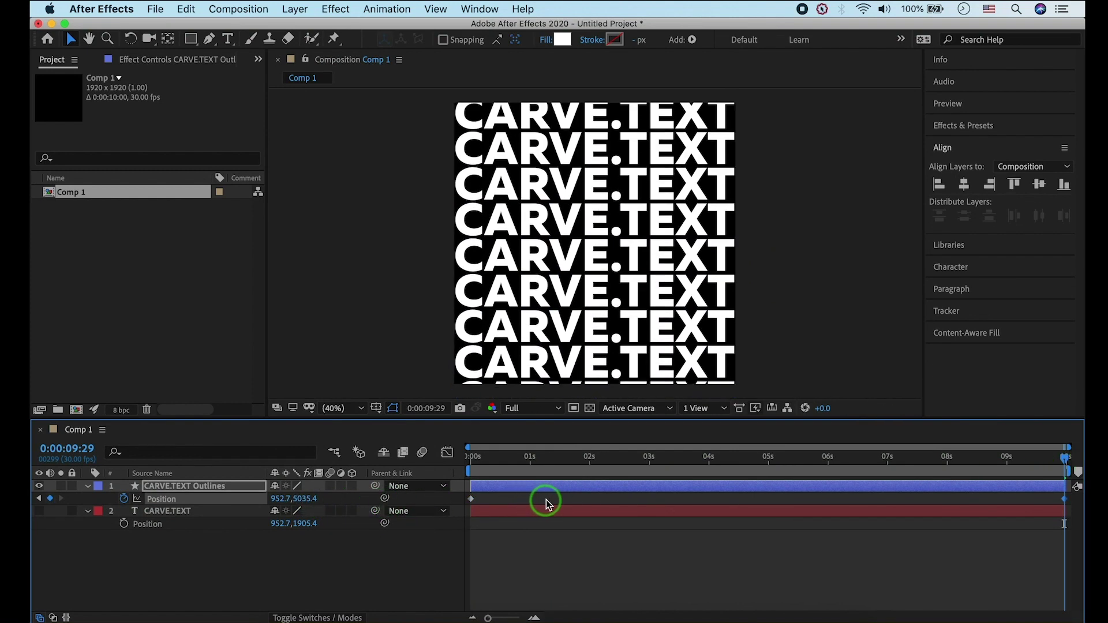
Return to the first frame, set the preview resolution to Half and preview the scrolling text
drag(524, 467, 434, 468)
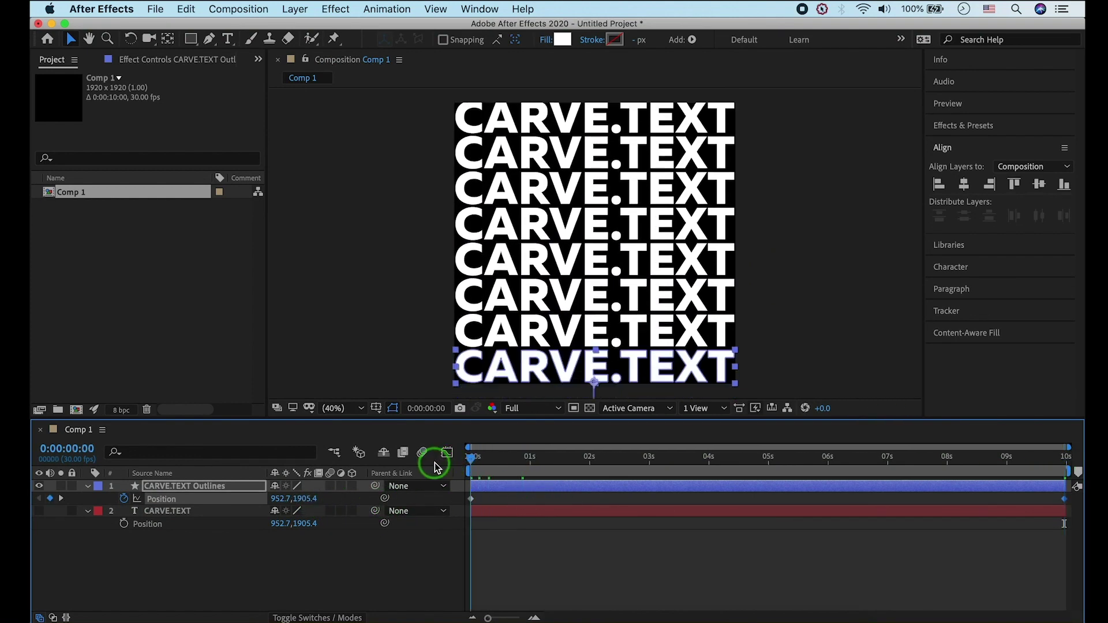
click(542, 410)
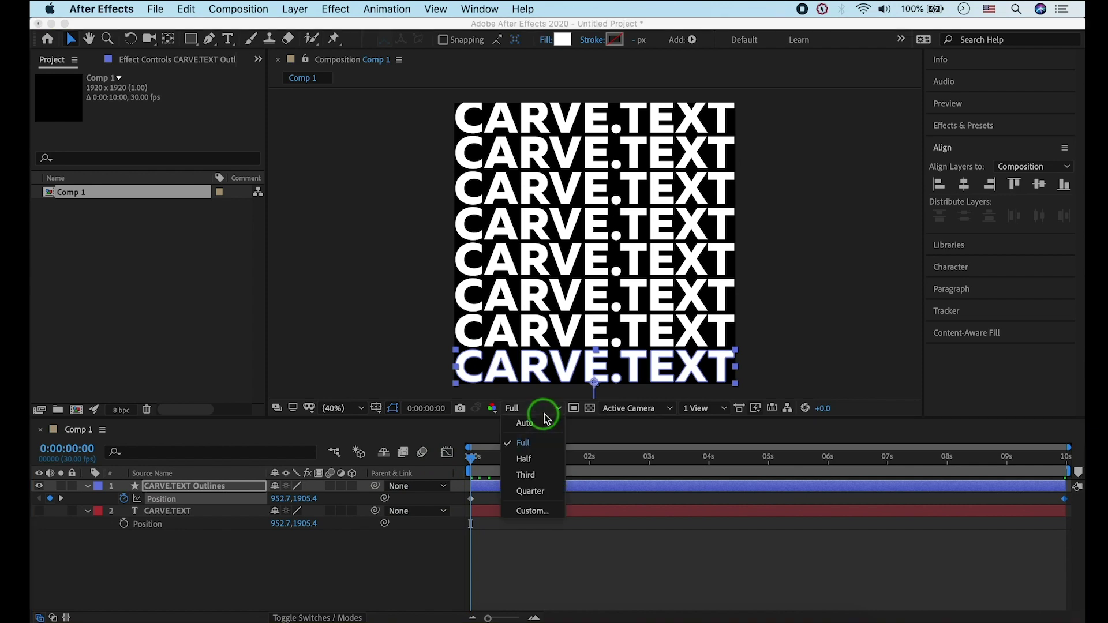
click(549, 459)
key(space)
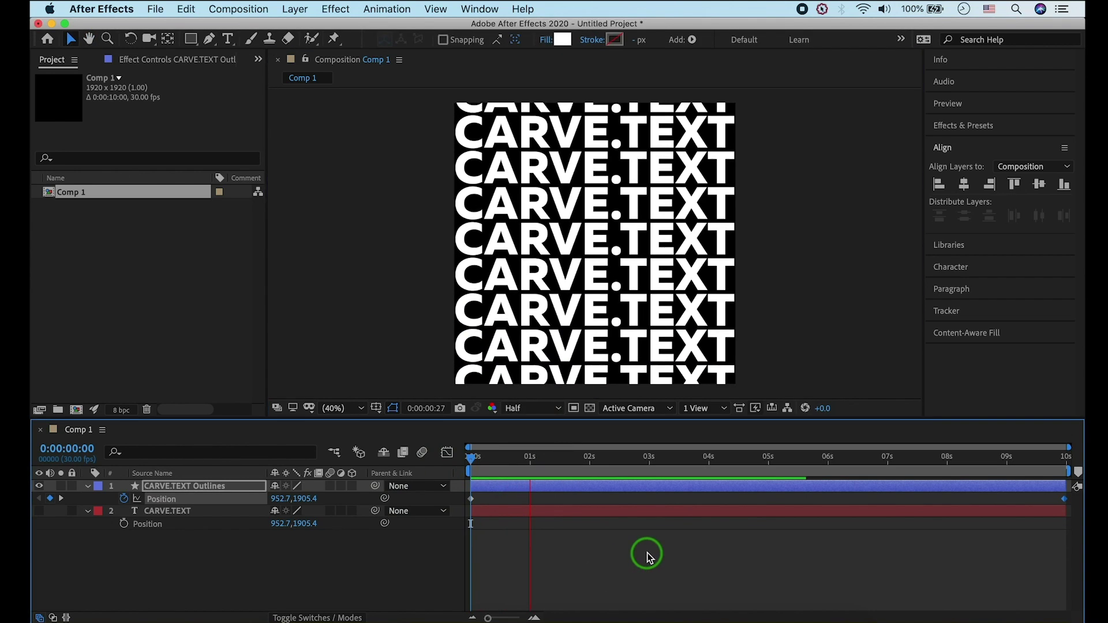
key(space)
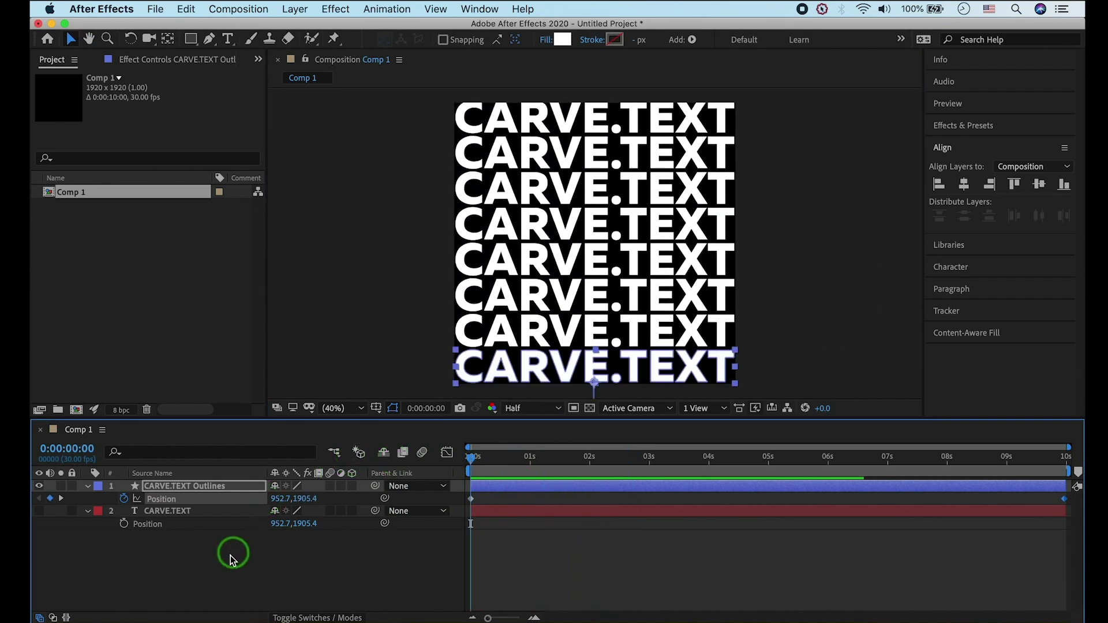
Pre-compose the CARVE.TEXT Outlines and CARVE.TEXT layers into a new composition named Text
click(230, 556)
drag(199, 551, 182, 475)
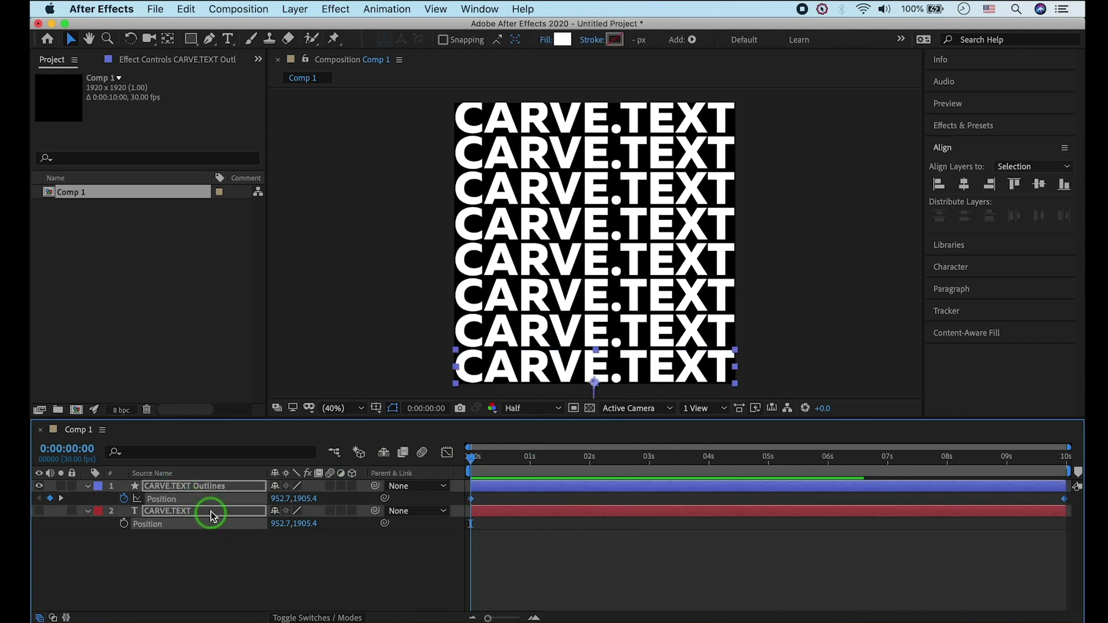
right_click(211, 516)
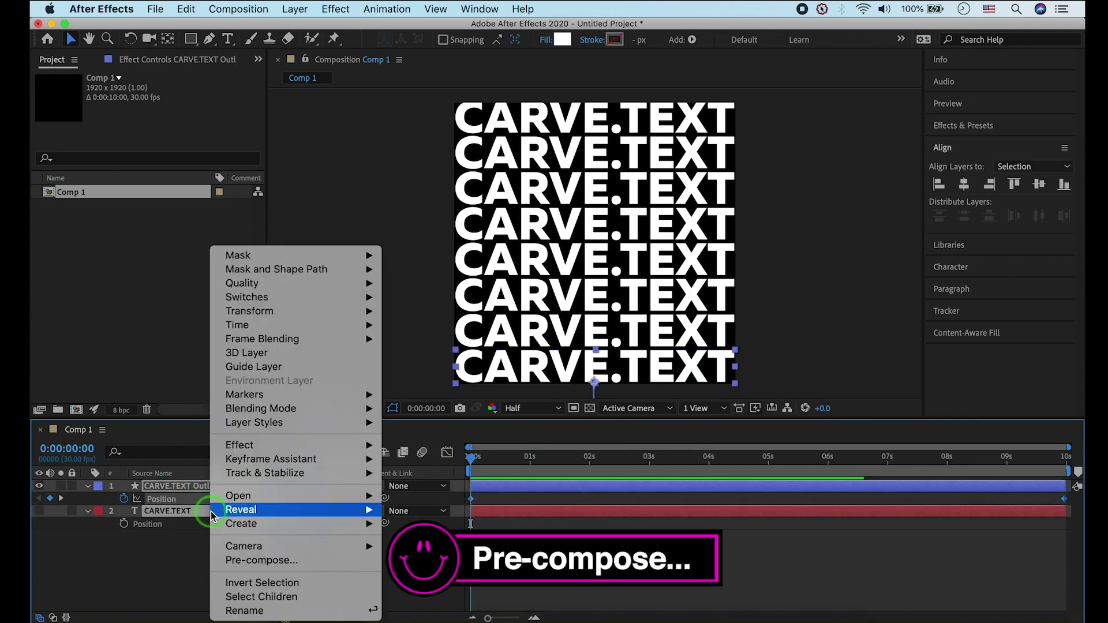
click(279, 561)
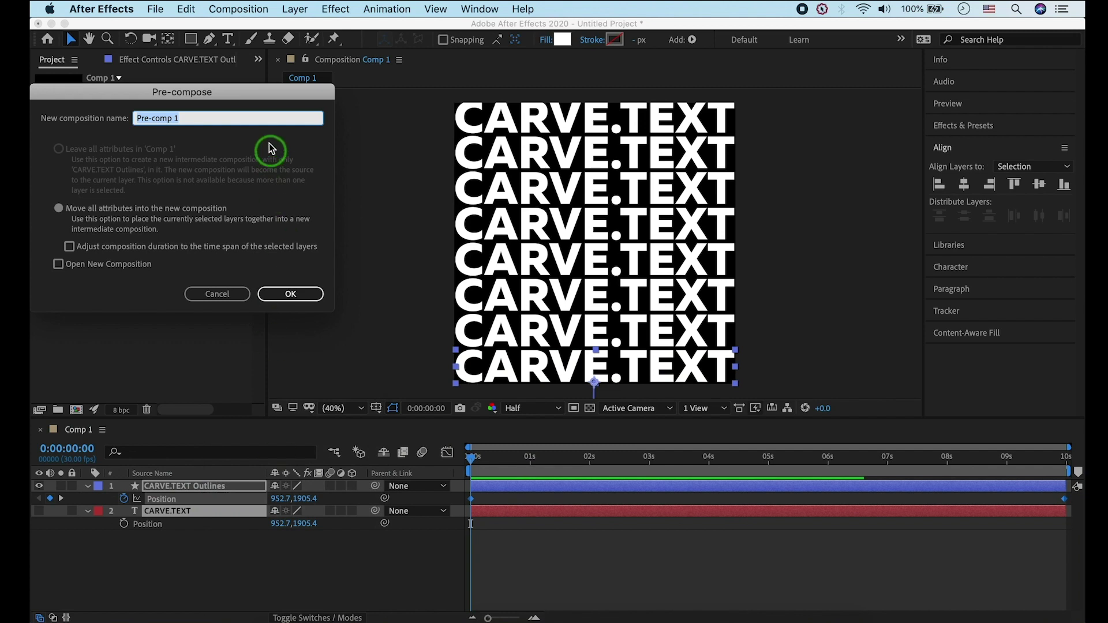
text(Text)
key(Return)
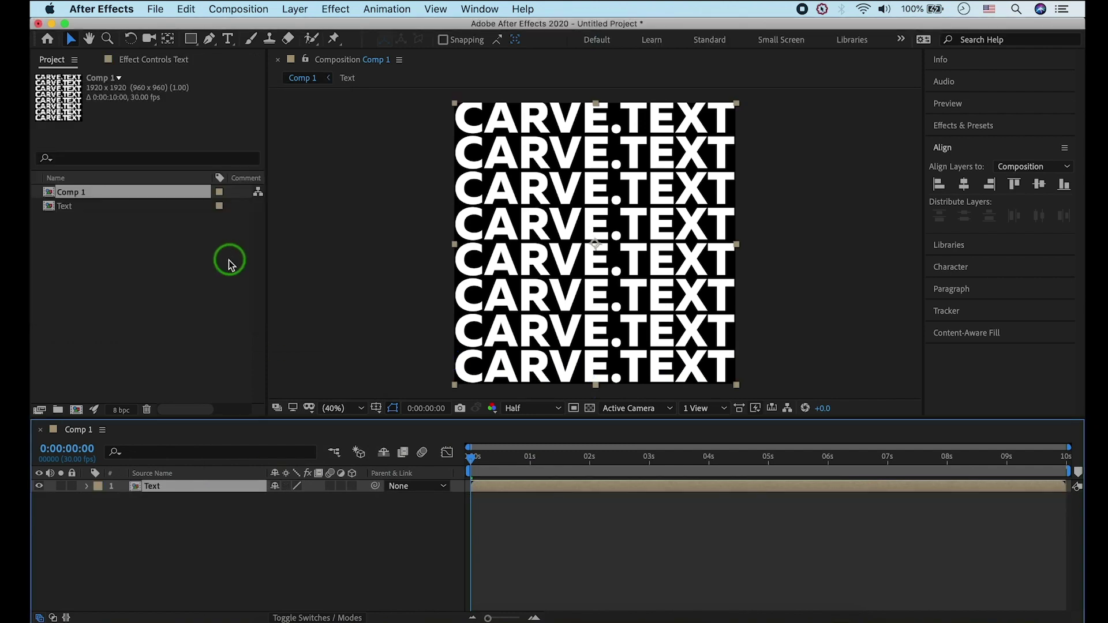
Search the effects for "bend" and apply CC Bender to the Text layer
click(210, 520)
click(197, 490)
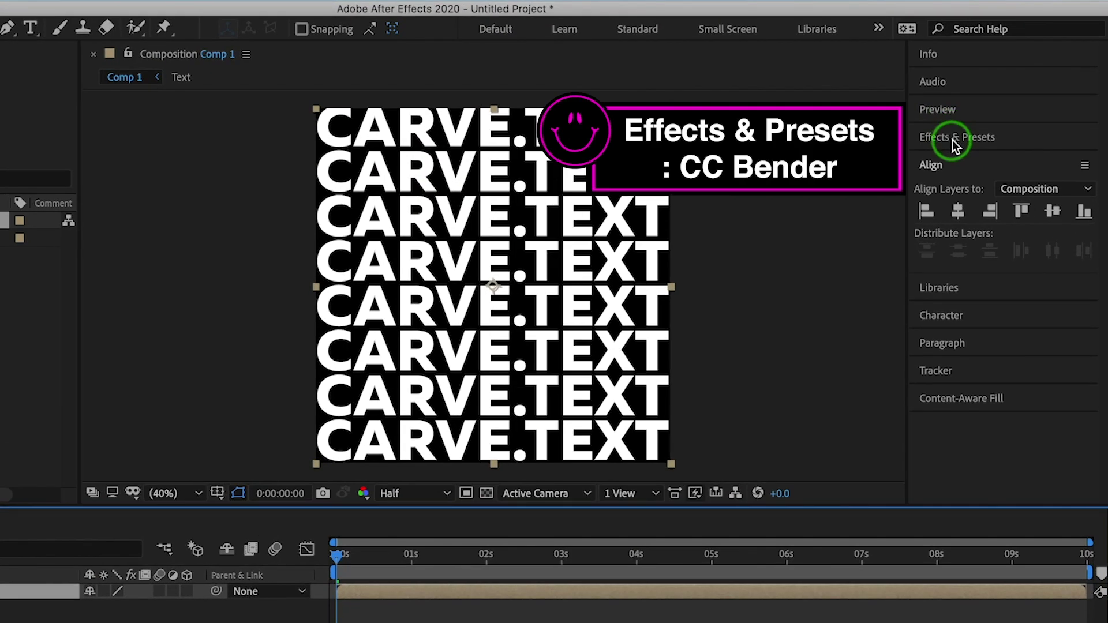
click(961, 125)
click(955, 161)
text(bend)
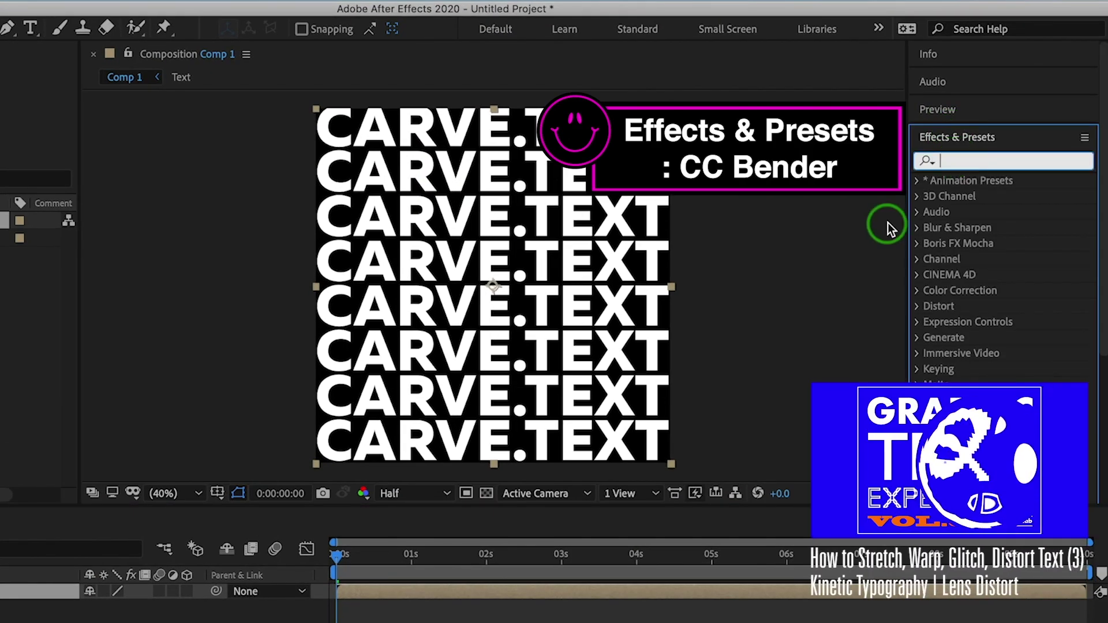
click(992, 260)
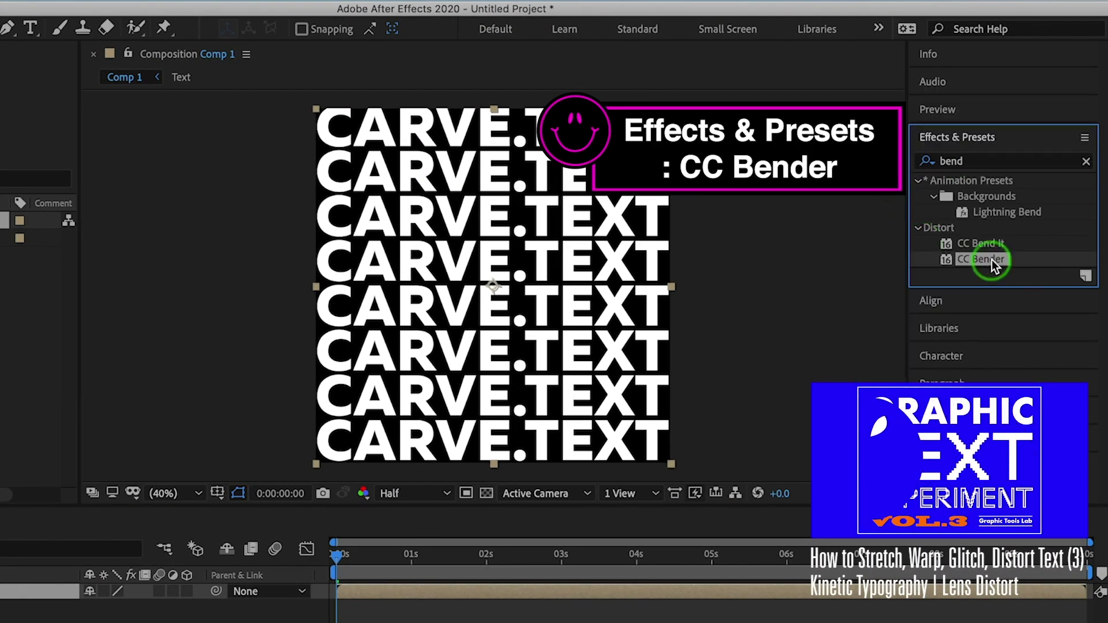
double_click(992, 258)
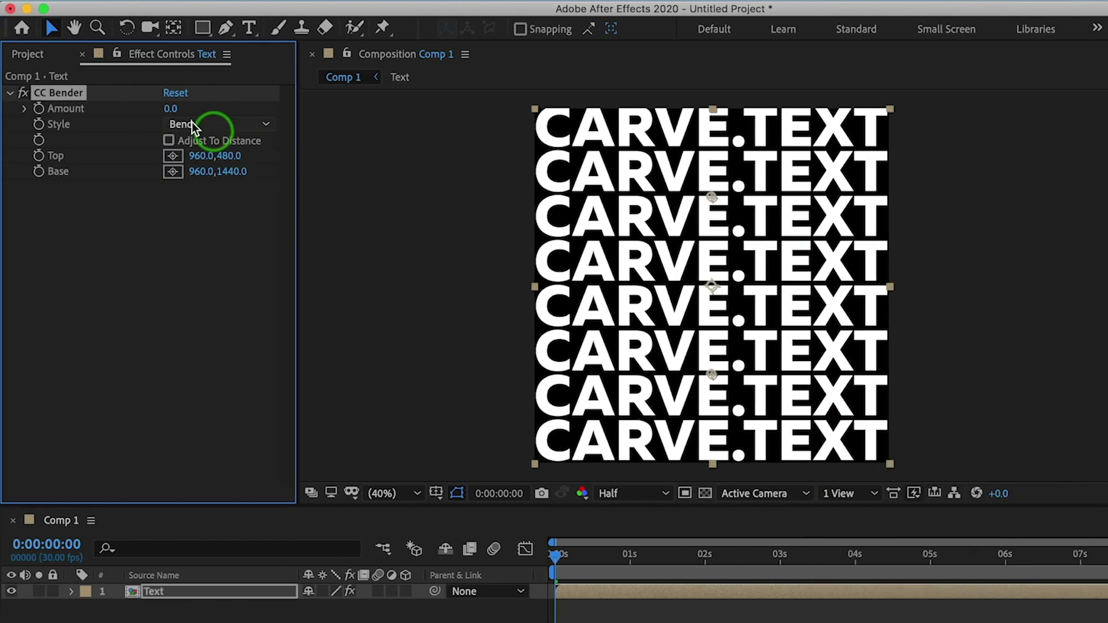
Set CC Bender's style to Sharp and raise its amount to about 41 on the Text layer
click(70, 210)
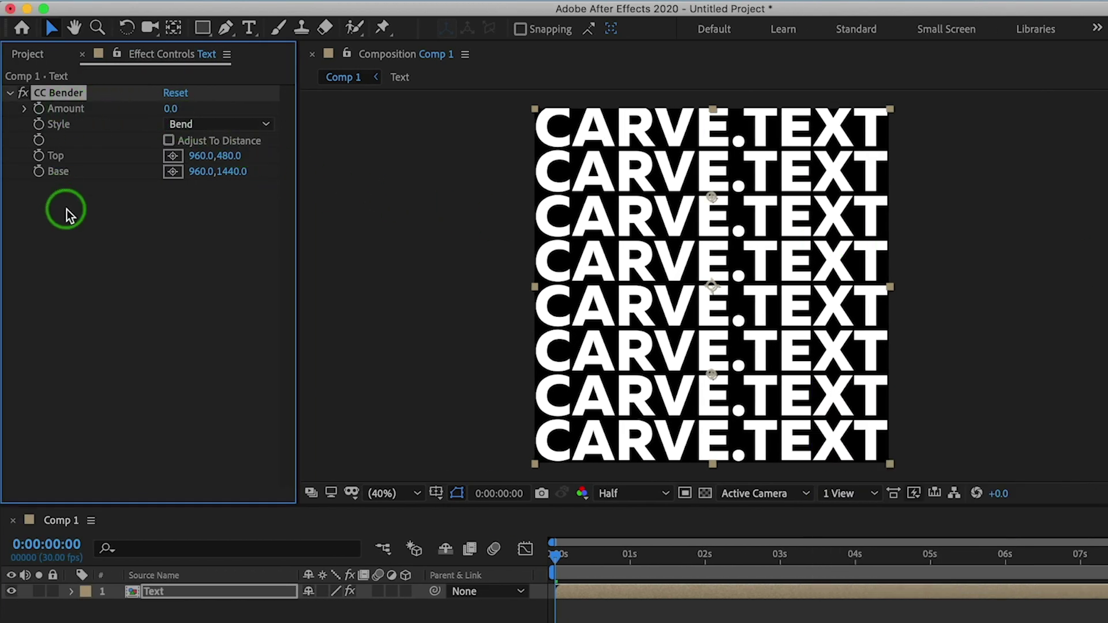
click(70, 94)
mouse_move(171, 108)
mouse_down()
mouse_move(244, 108)
mouse_move(180, 109)
mouse_up()
click(185, 124)
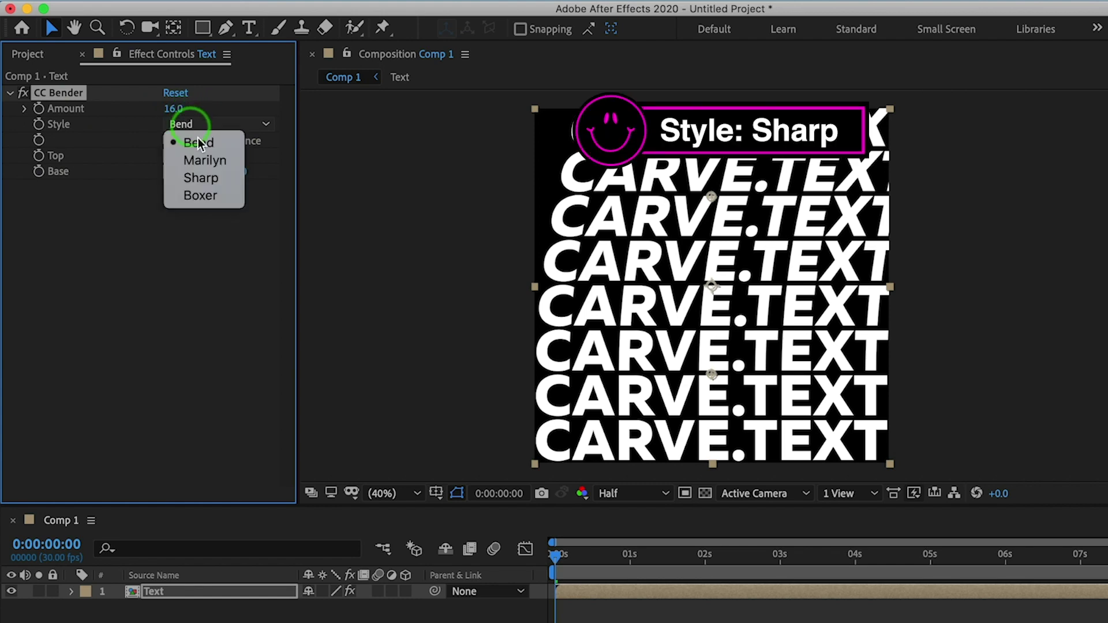
click(193, 178)
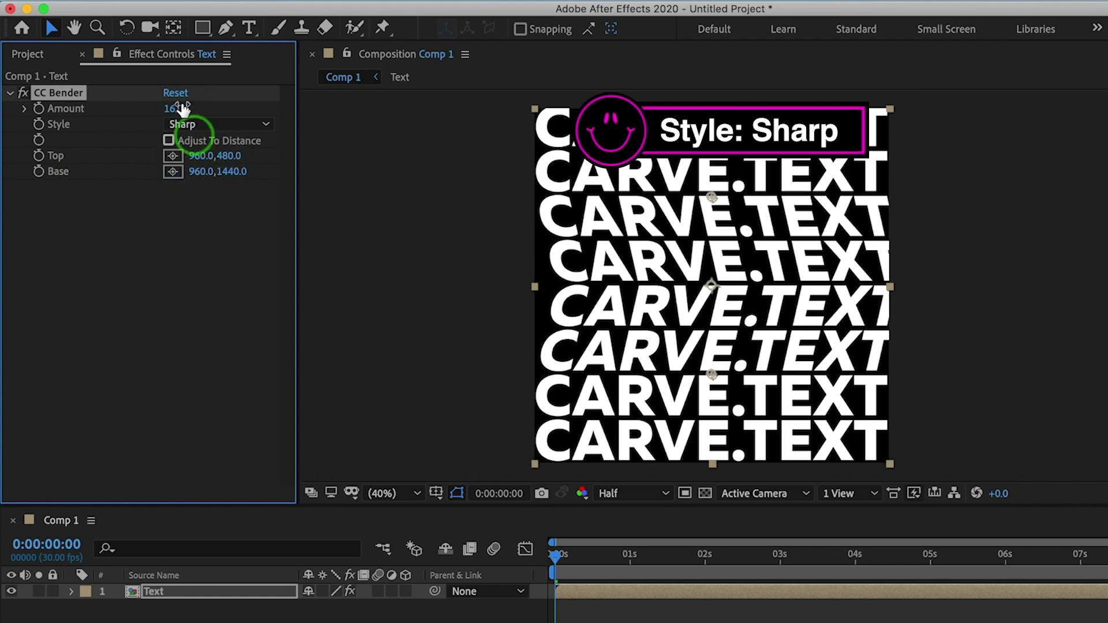
drag(173, 108, 198, 107)
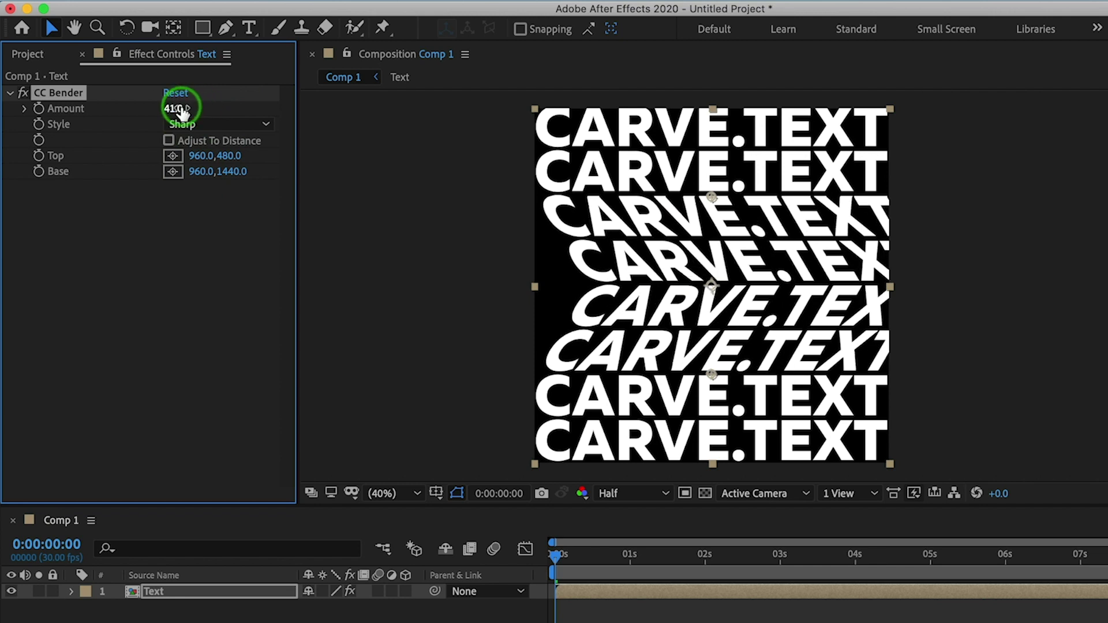
Set CC Bender's amount to 42, move its Top to 1215, 737 and its Base to 785, 1187, and preview the bend
text(42)
key(Return)
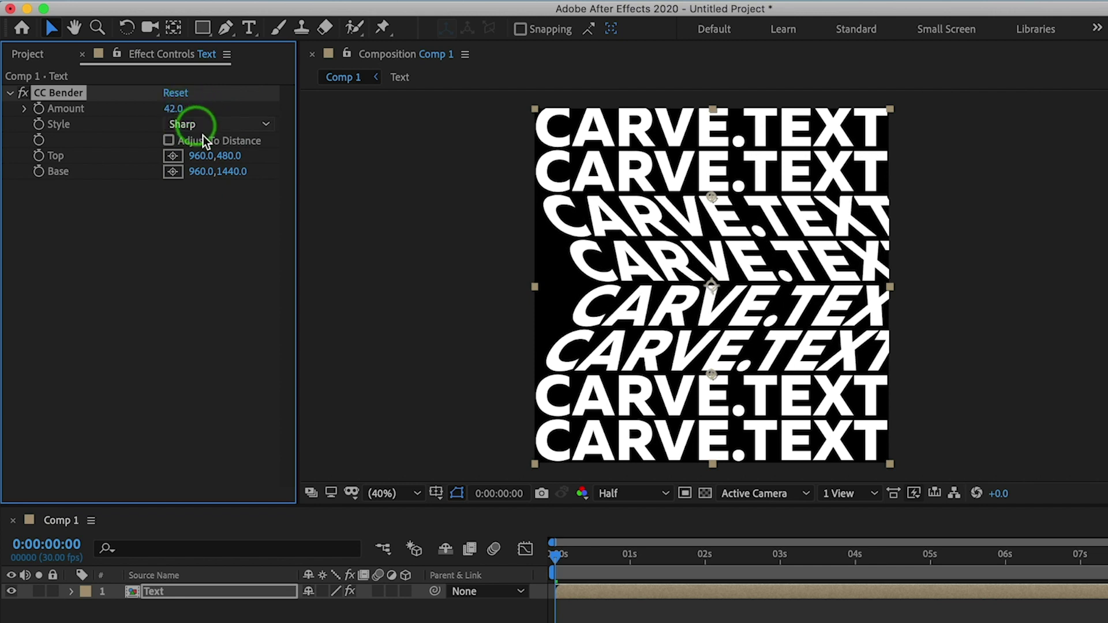
drag(203, 155, 445, 151)
drag(234, 156, 456, 155)
drag(201, 172, 7, 176)
key(space)
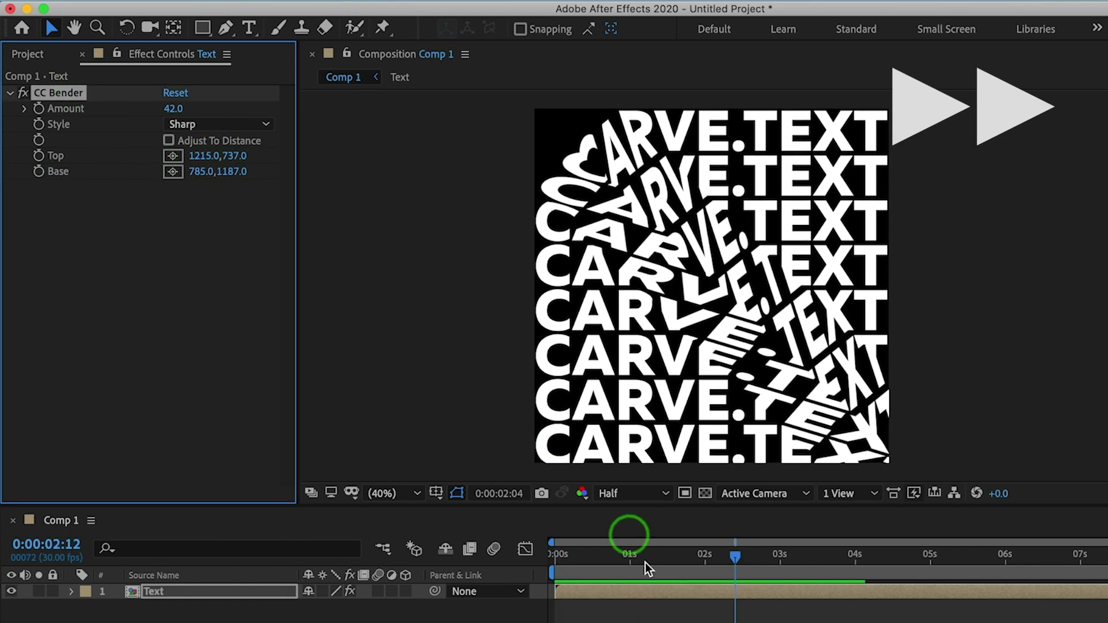
key(space)
Duplicate CC Bender on the Text layer and raise the copy's amount to 61
click(76, 95)
key(super+d)
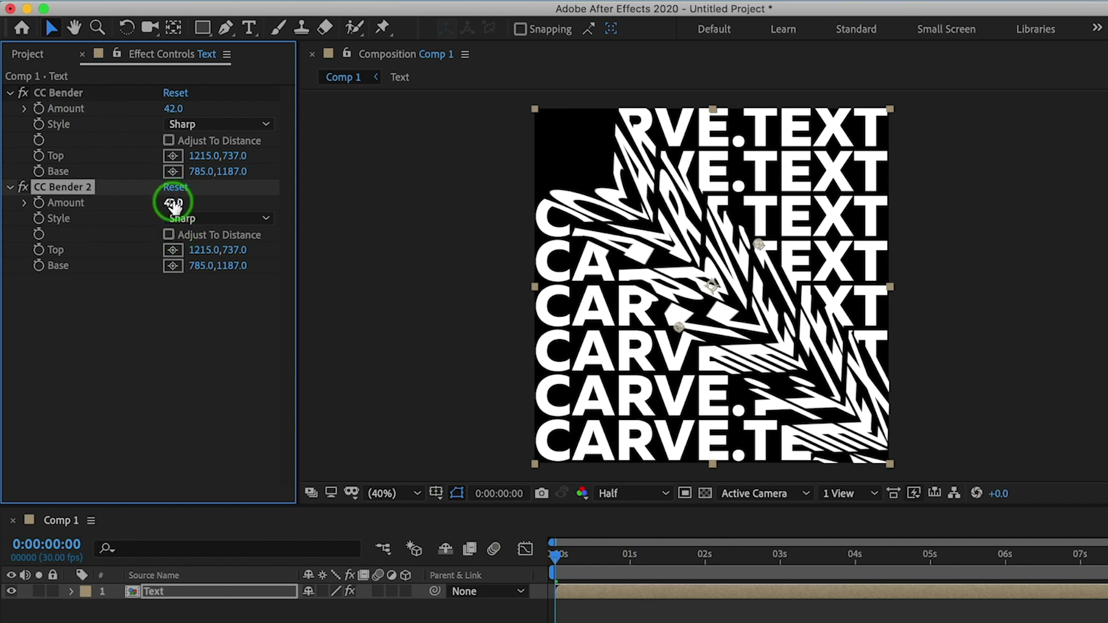
drag(173, 207, 193, 206)
Move the first CC Bender's Top to 1217, 703 and Base to 653, 334, and the copy's to 1776, 1138 and 920, 1609
drag(202, 251, 464, 251)
drag(235, 251, 552, 251)
drag(200, 266, 334, 266)
drag(236, 266, 184, 267)
drag(237, 156, 364, 183)
drag(207, 251, 747, 265)
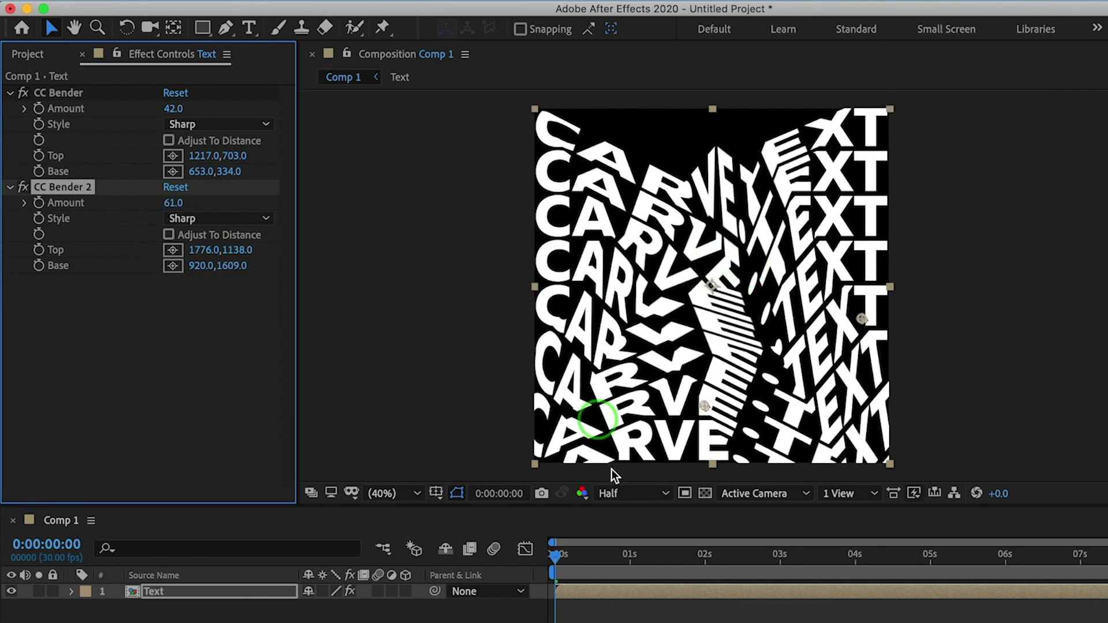
click(622, 617)
key(space)
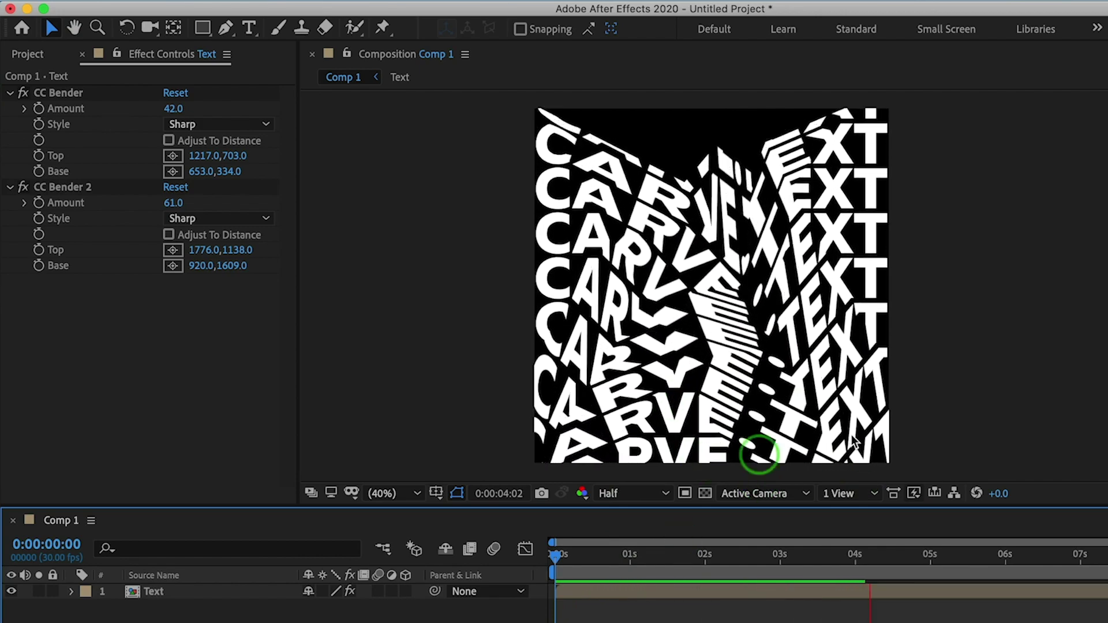
key(space)
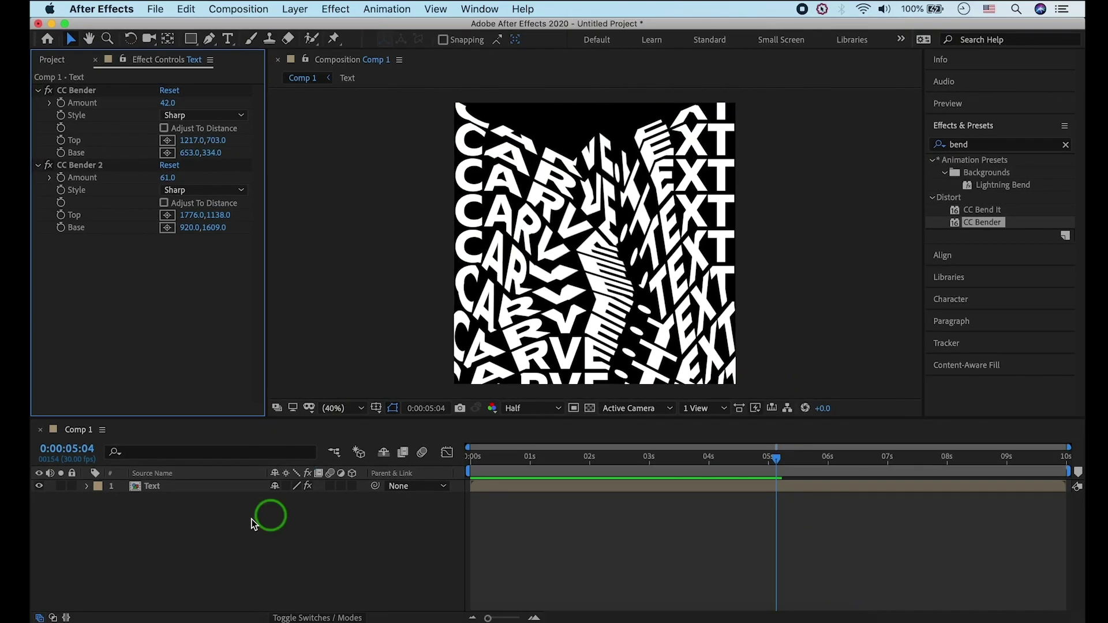
Pre-compose the Text layer into a new composition named Bend, moving all attributes into it
click(237, 490)
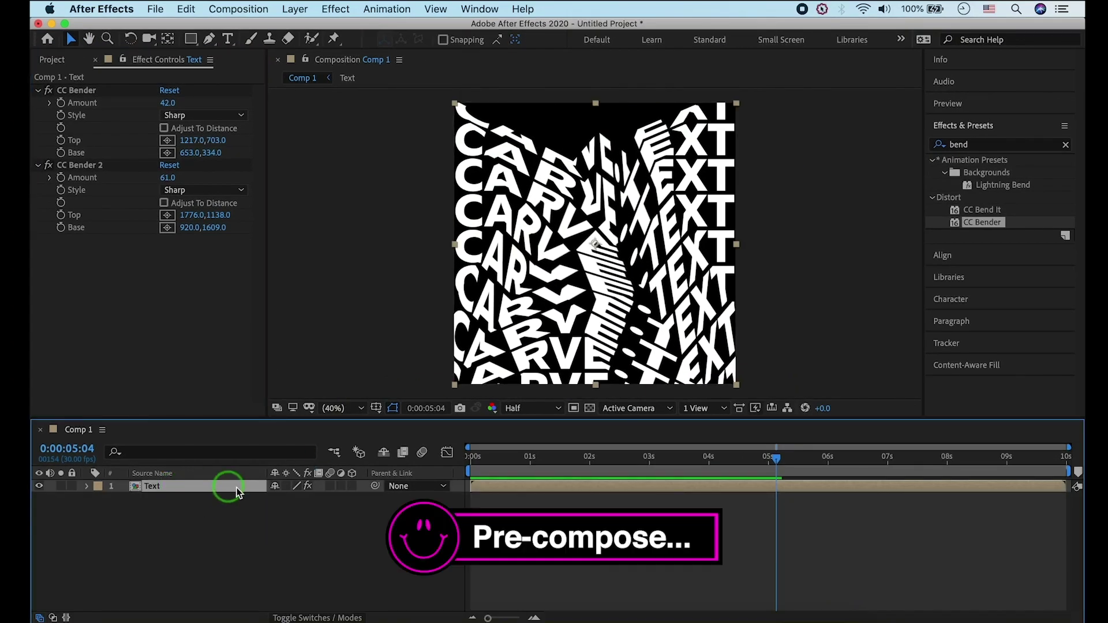
right_click(215, 491)
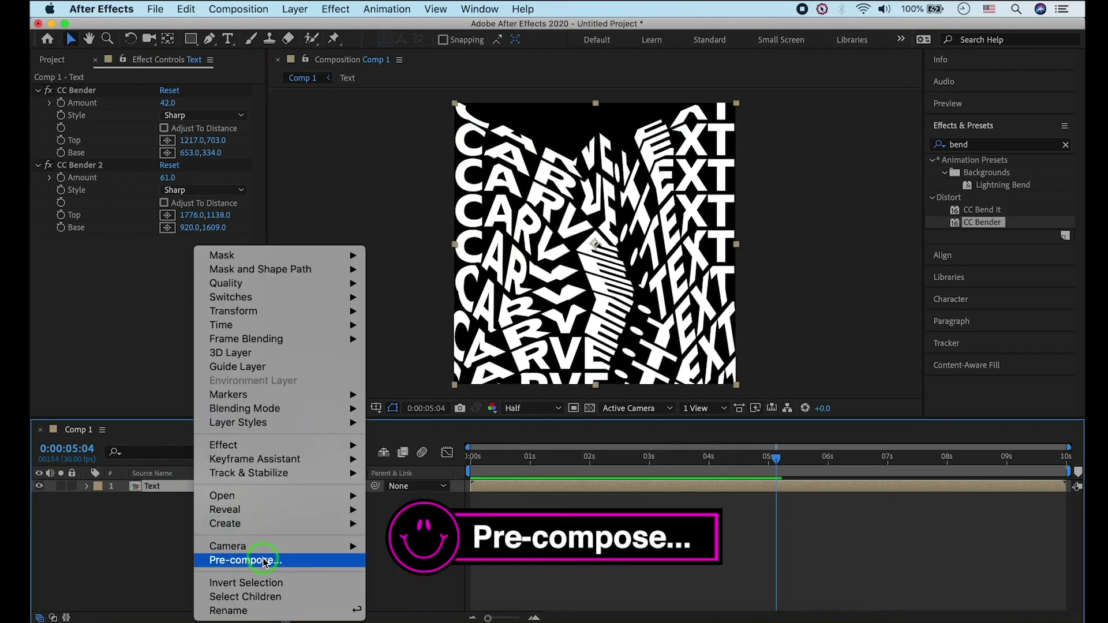
click(296, 554)
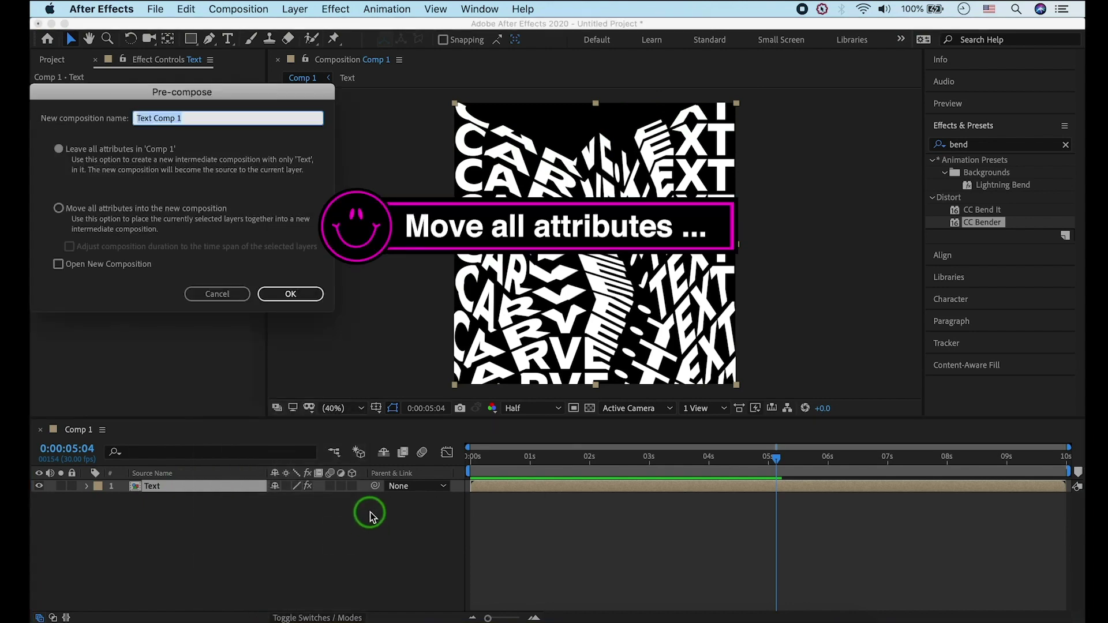
click(115, 218)
click(214, 126)
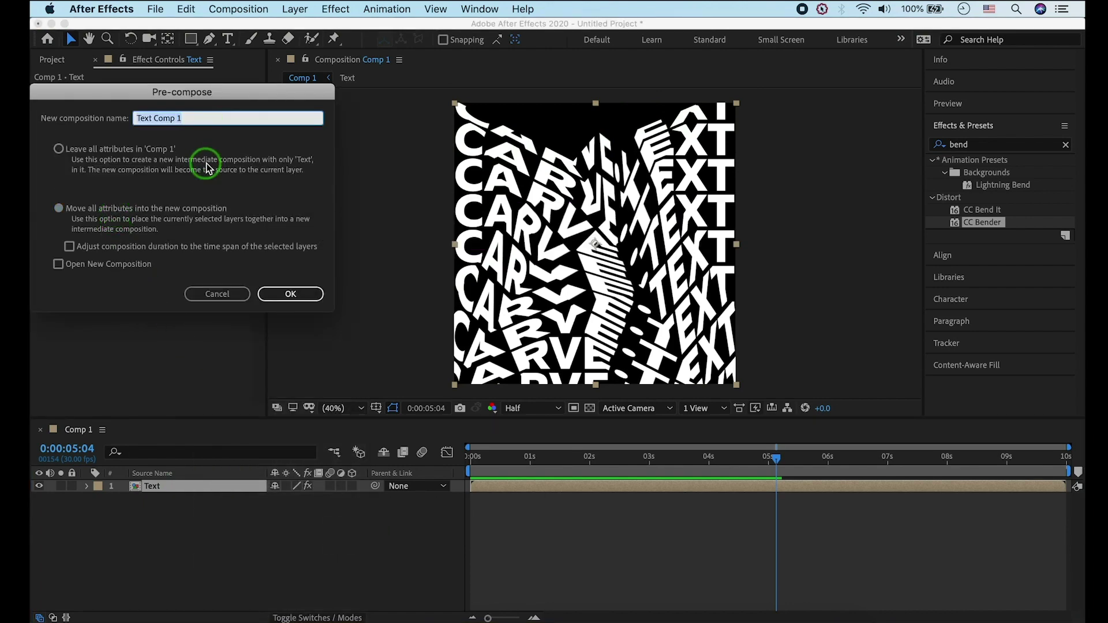
key(Return)
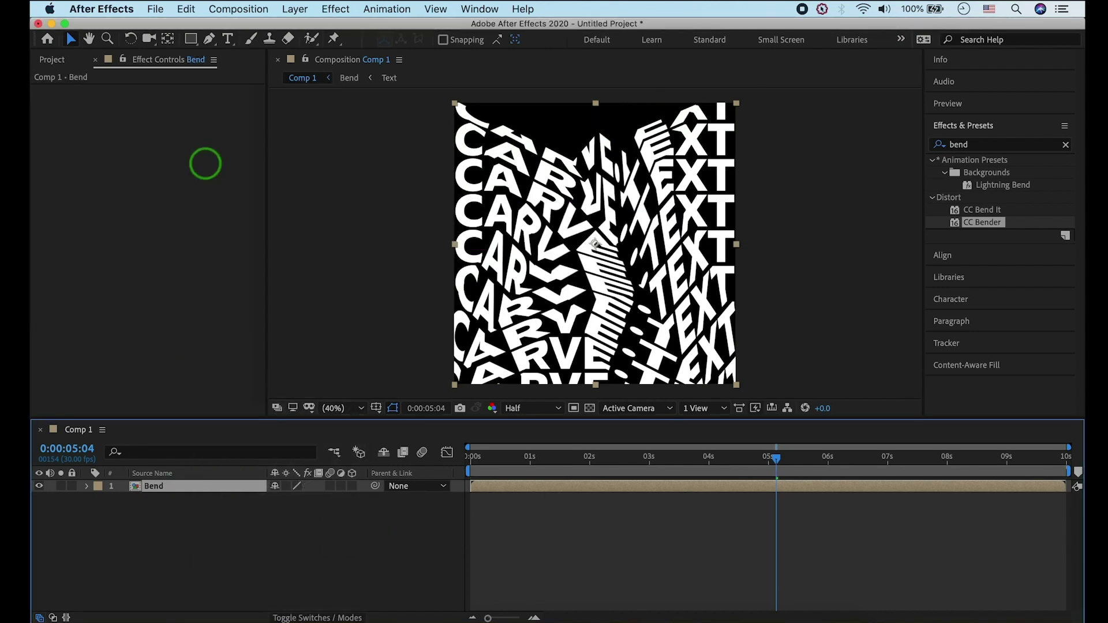
Change Comp 1's height to 1080 px in the composition settings
click(250, 518)
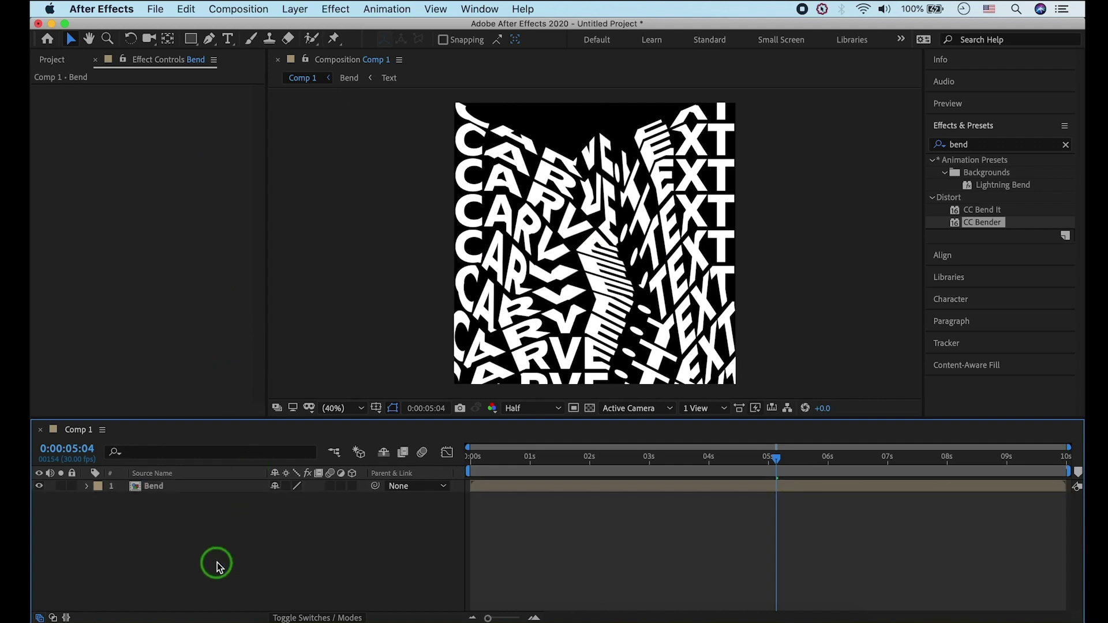
click(251, 16)
click(263, 47)
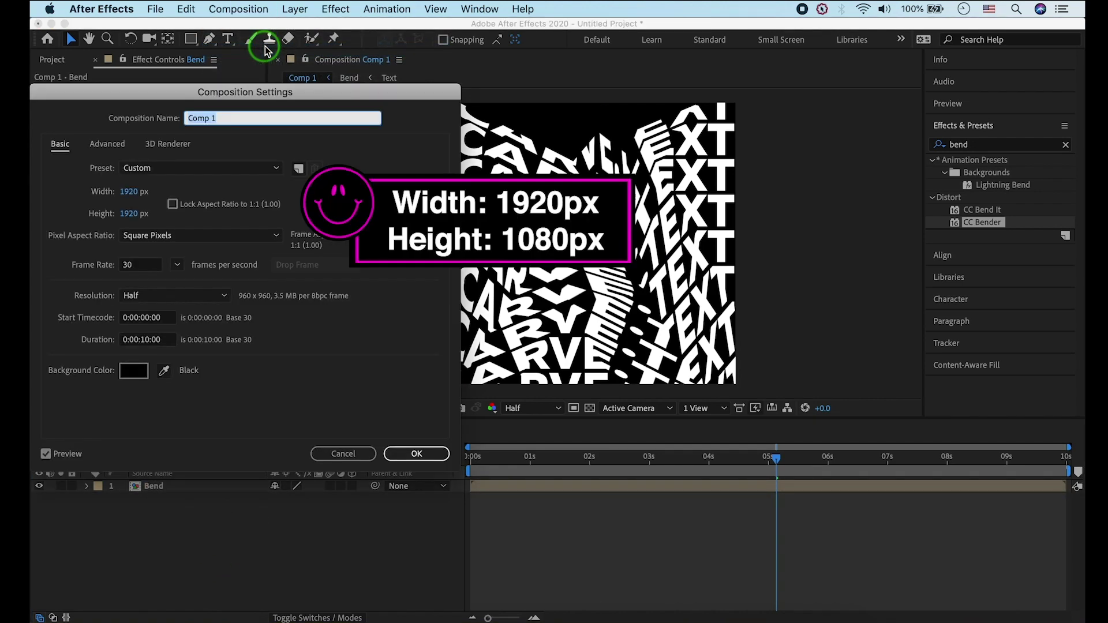
click(131, 213)
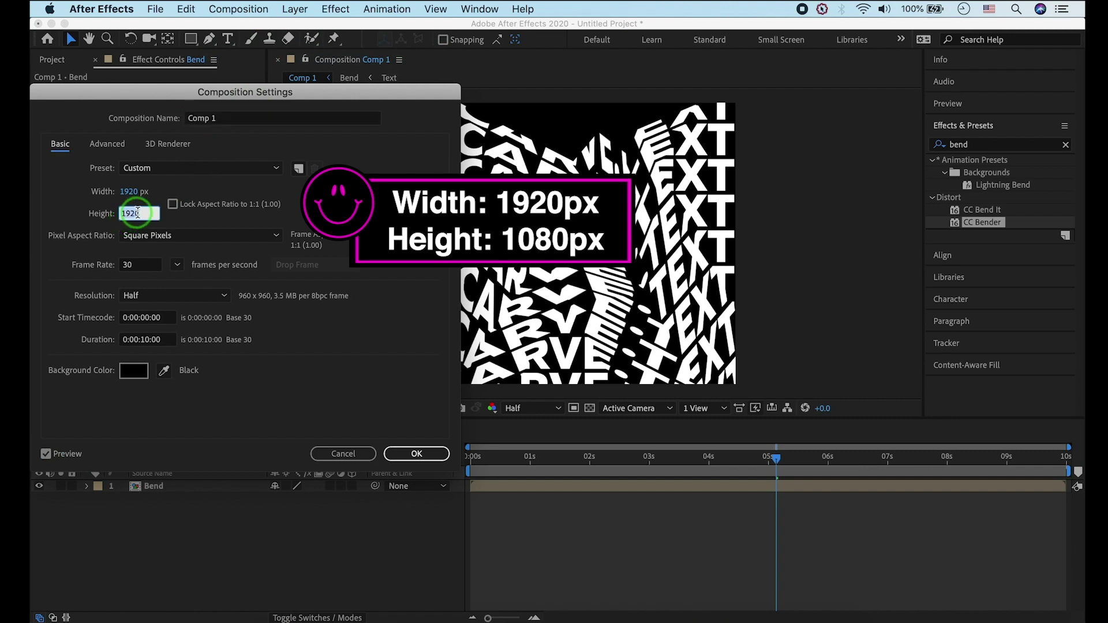
text(1080)
key(Tab)
key(Return)
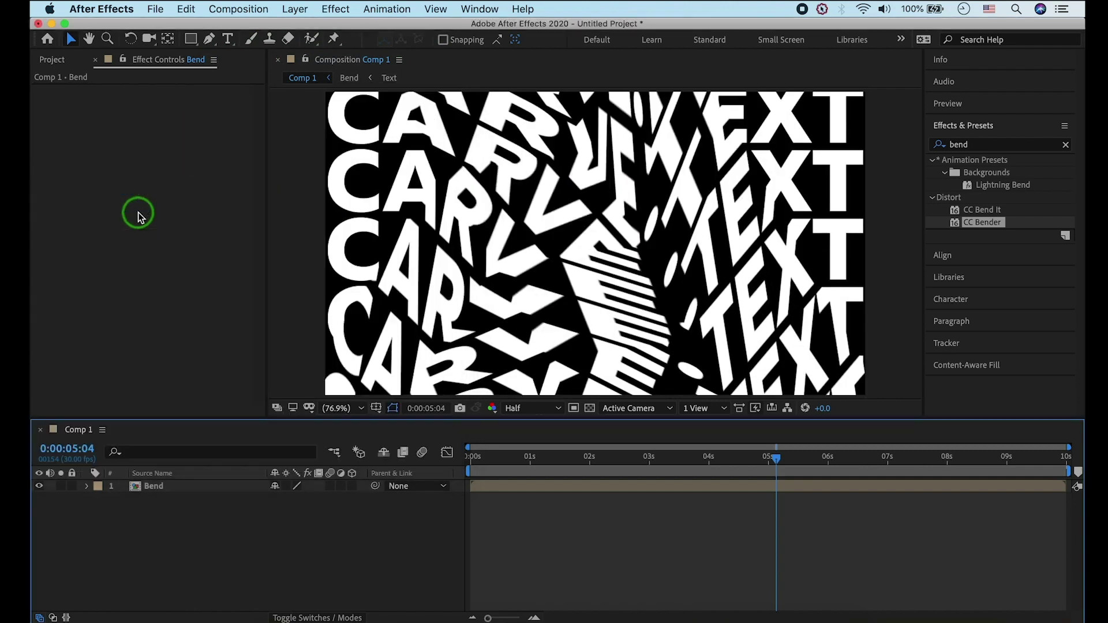
Move the Bend layer up to position 960, 122 so its lower edge covers the bottom of the frame
click(188, 491)
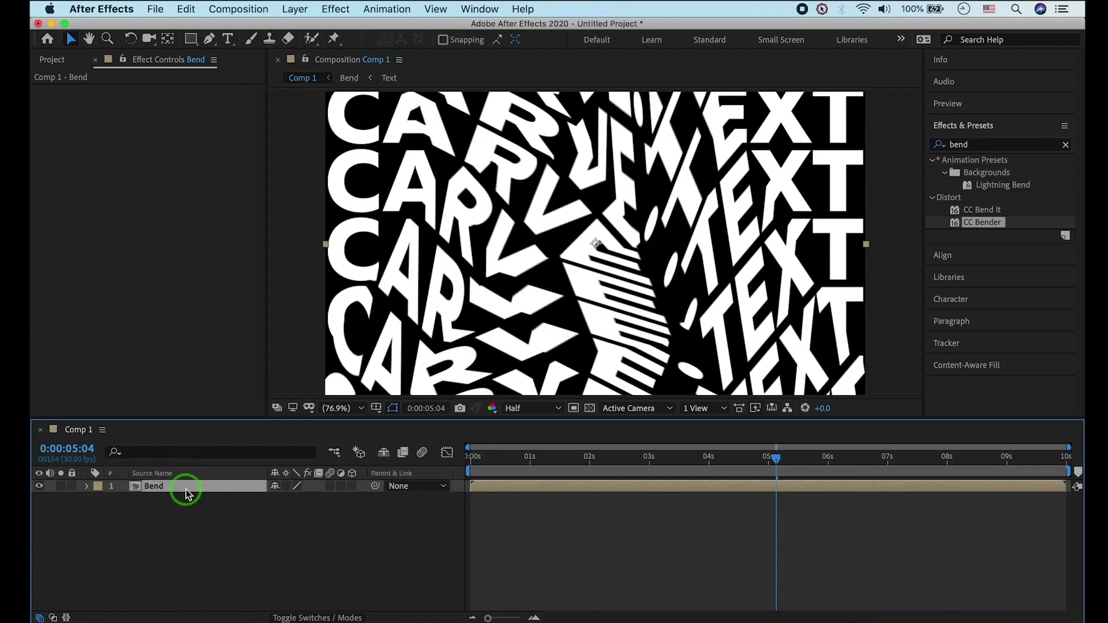
key(p)
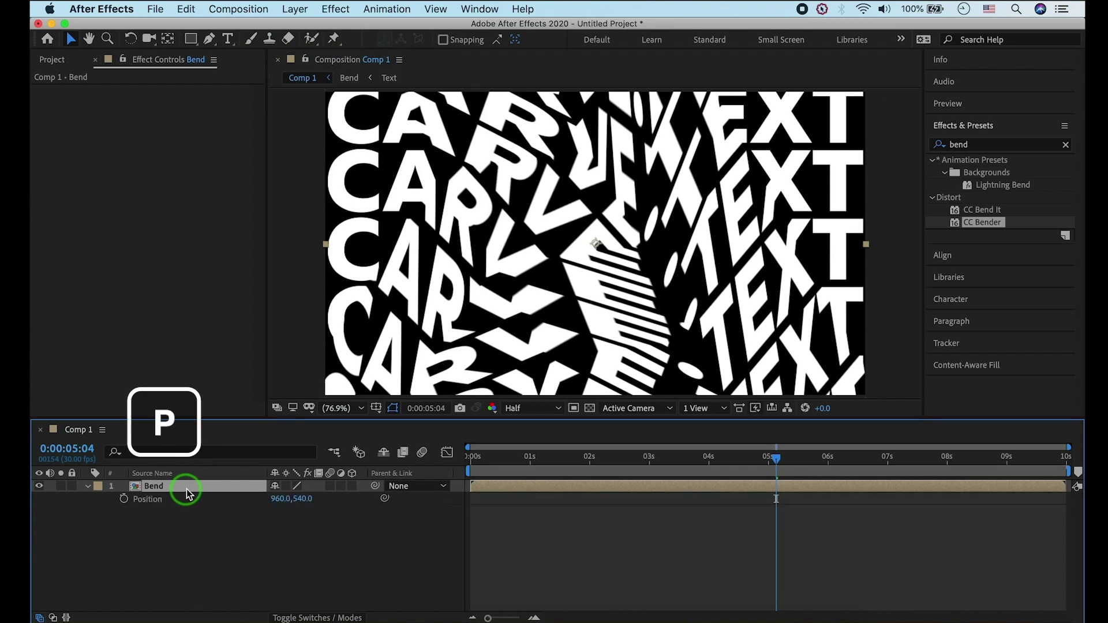
scroll(438, 219, down, 3)
drag(456, 330, 453, 283)
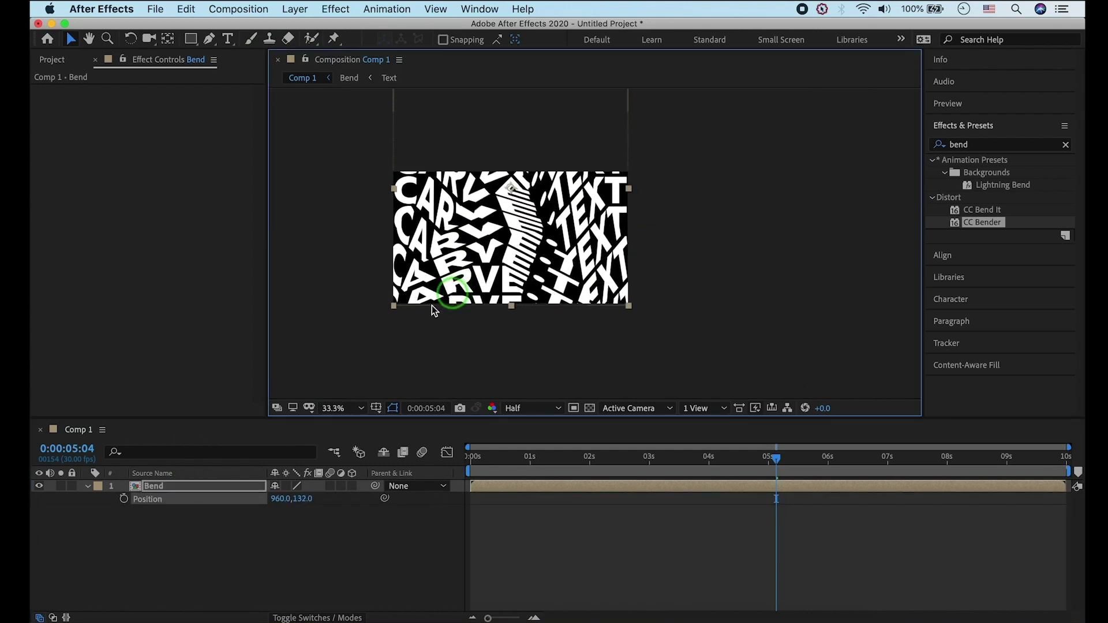
scroll(447, 271, up, 4)
click(359, 408)
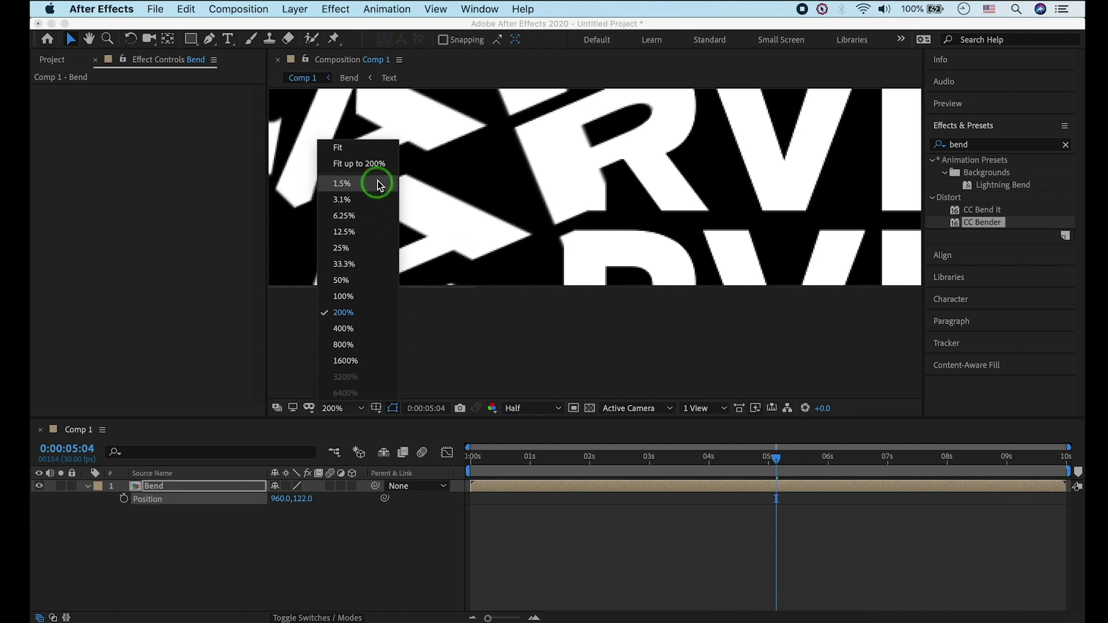
click(370, 166)
Preview the animation from the first frame and set the preview resolution to Full
key(Home)
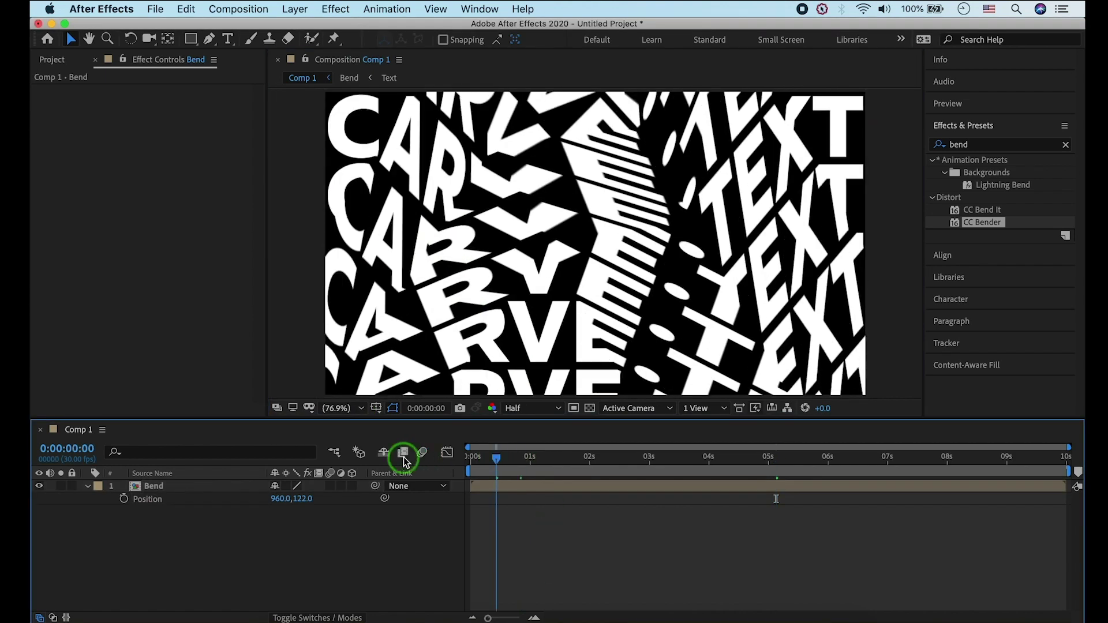
key(space)
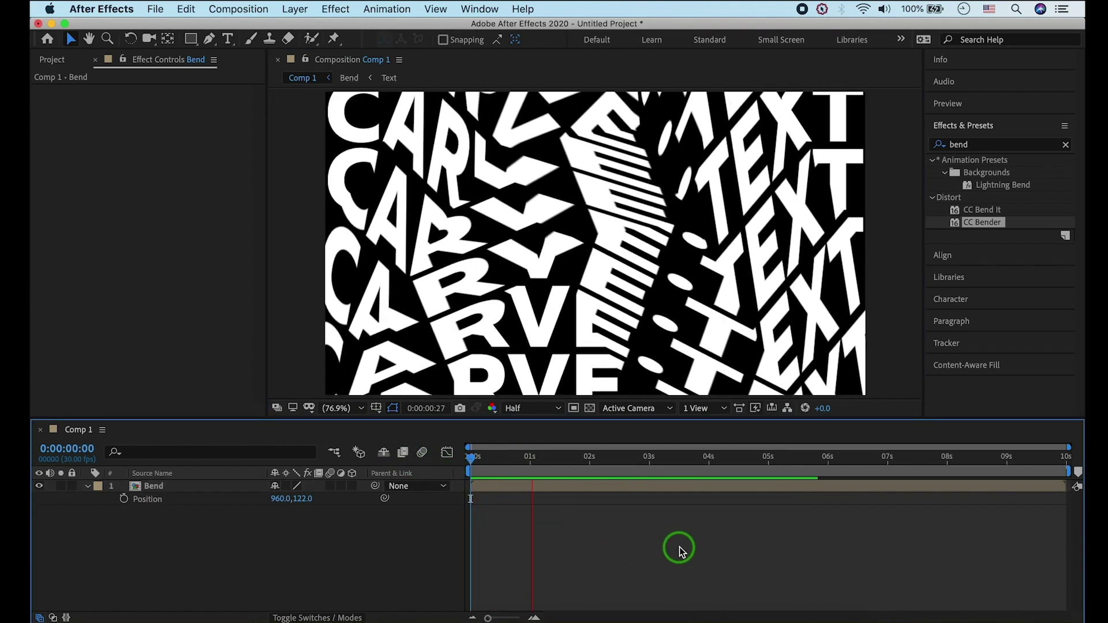
click(537, 408)
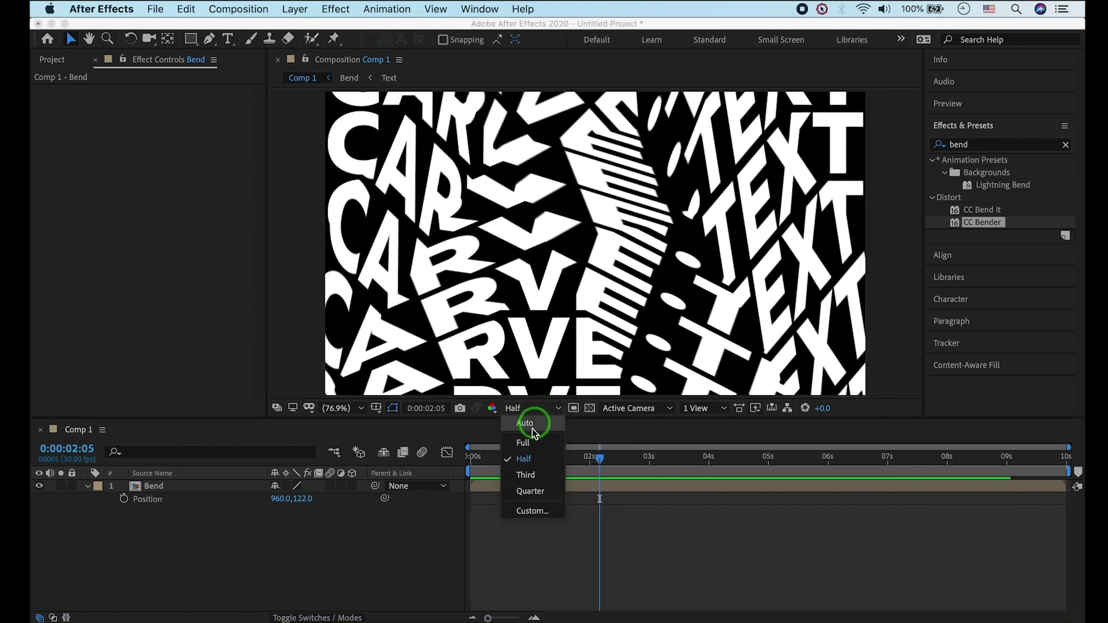
click(533, 449)
click(664, 547)
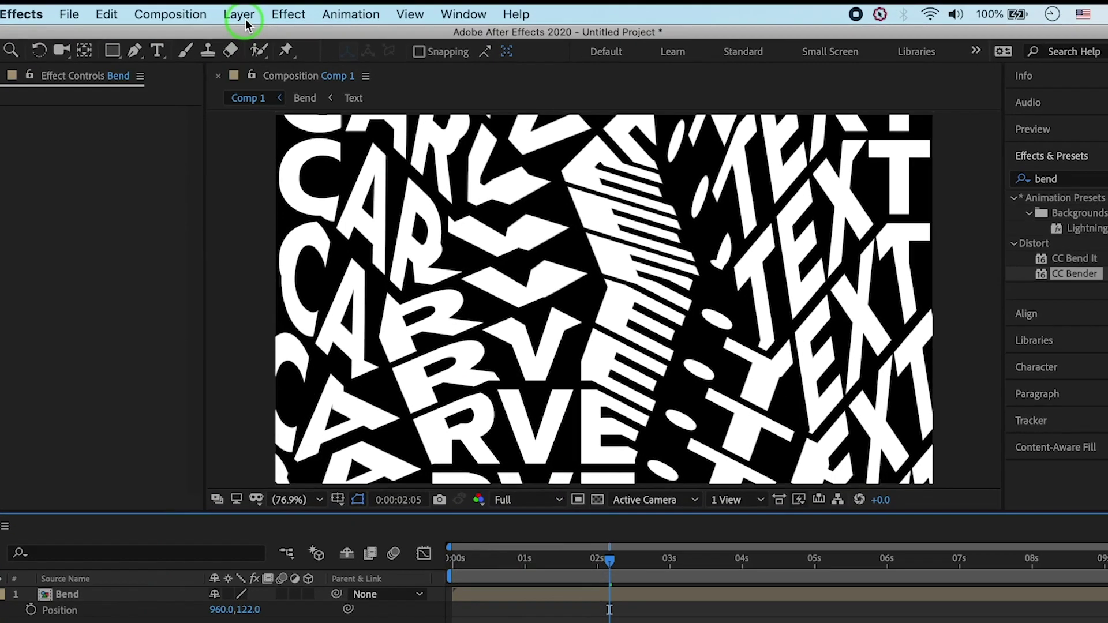
Add an adjustment layer above Bend and apply the Fill effect to it
click(300, 13)
mouse_move(398, 26)
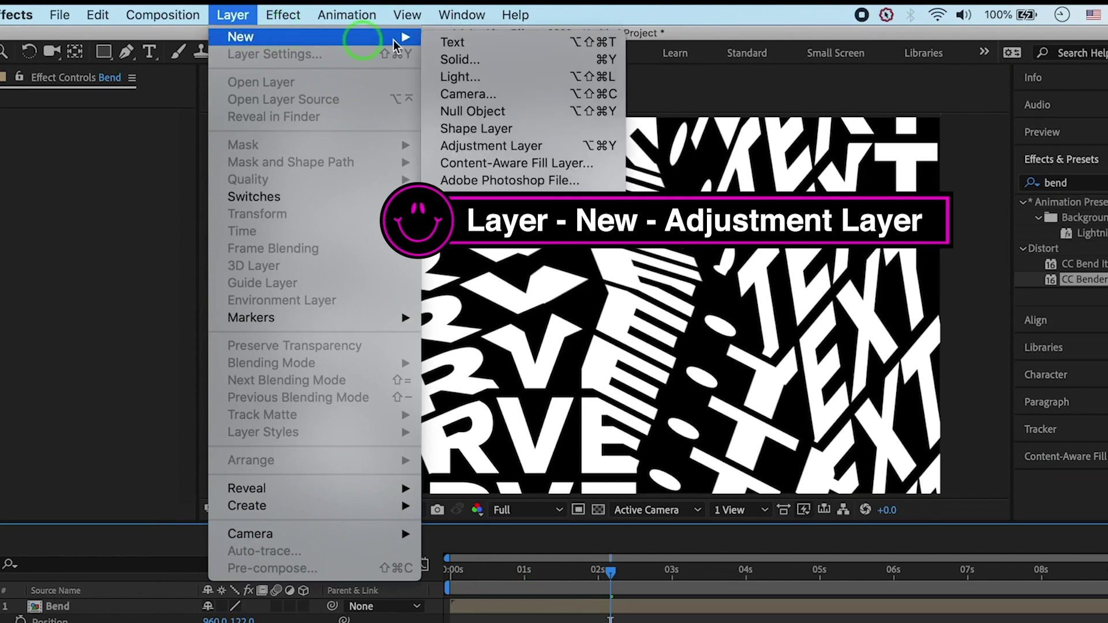
click(501, 146)
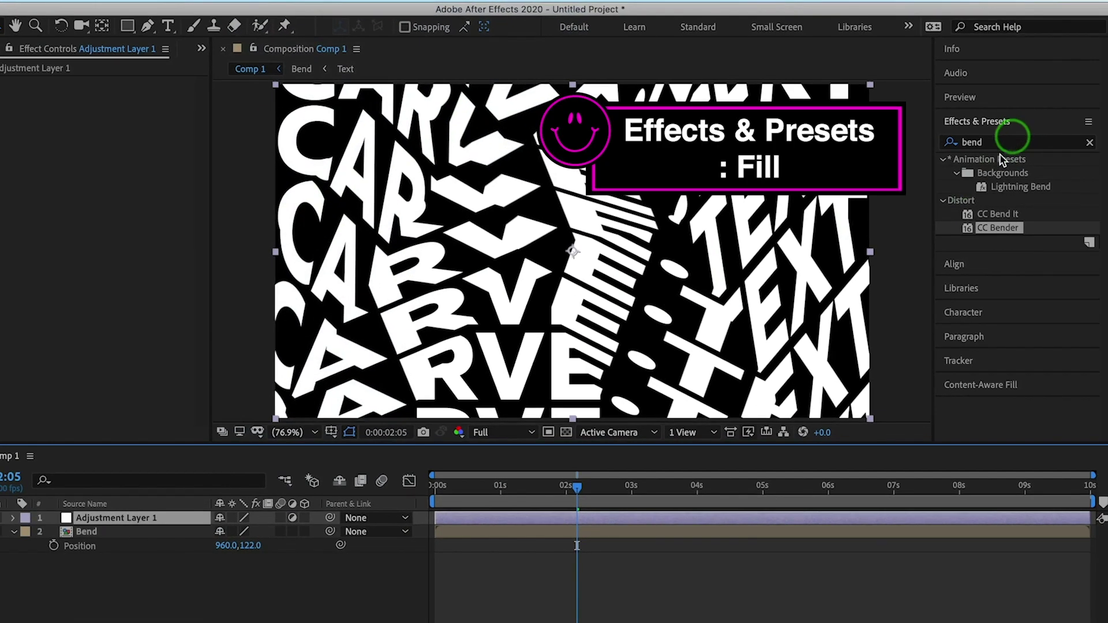
click(1001, 147)
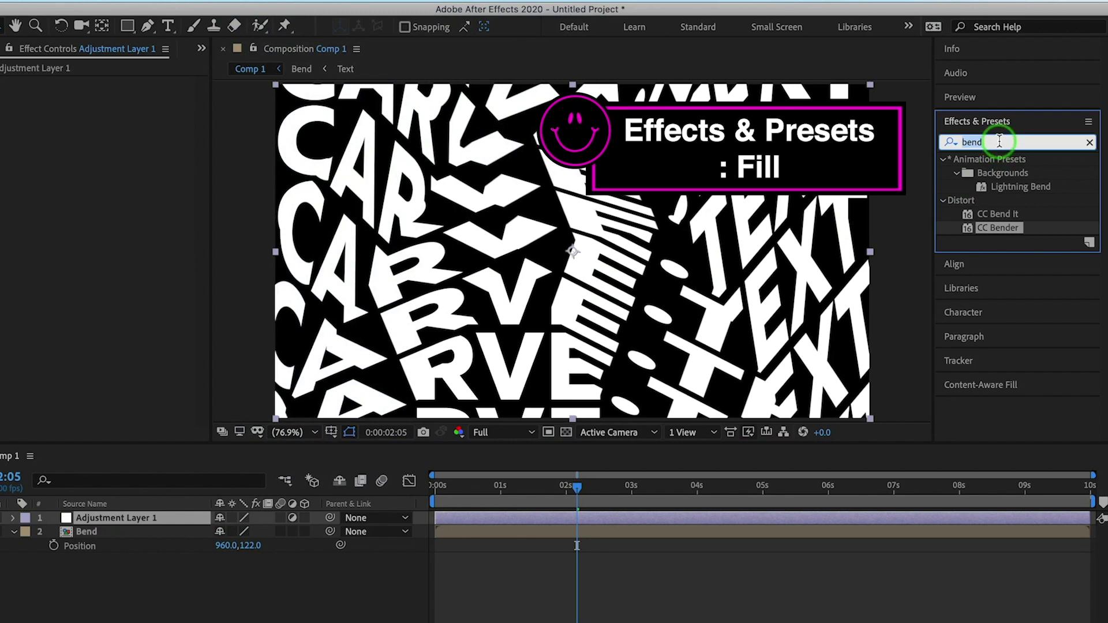
text(fill)
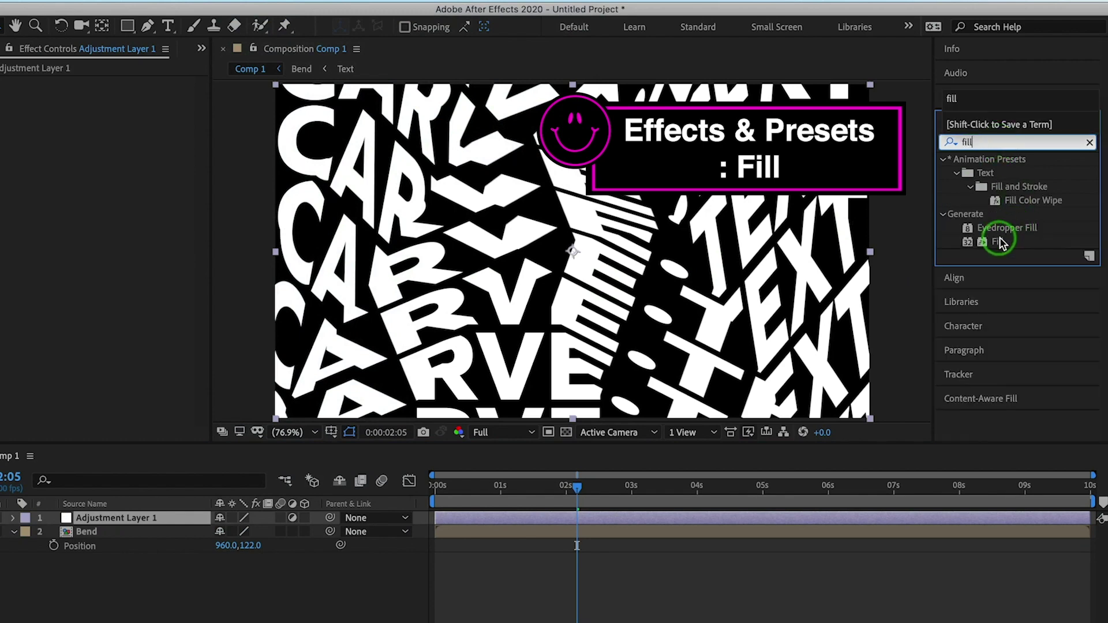
double_click(999, 241)
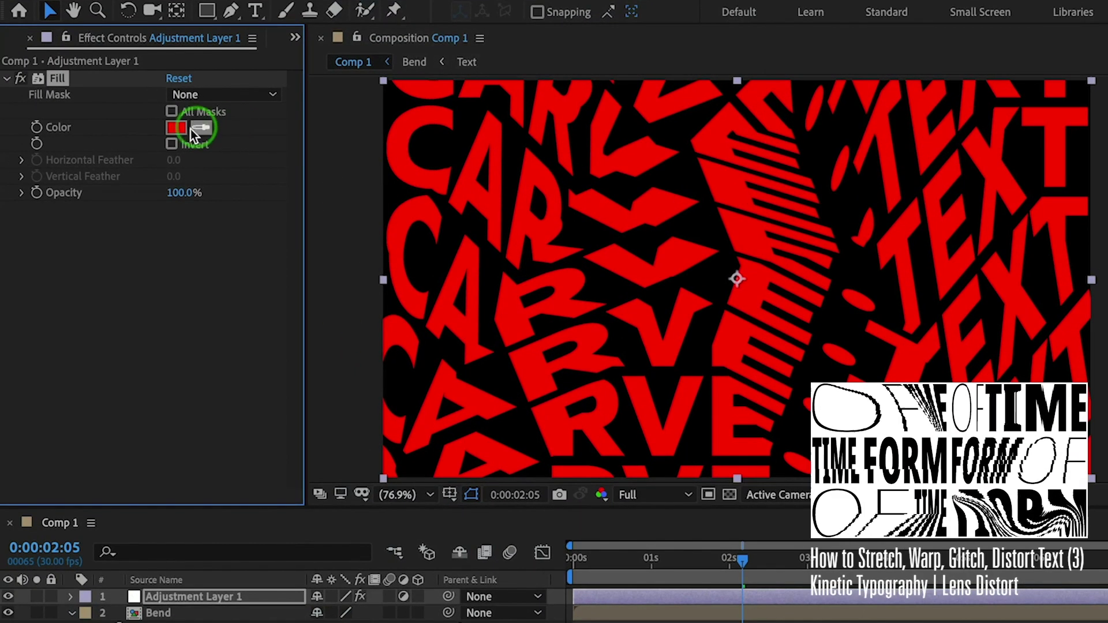
Set the Fill effect's color to light gray, BBBBBB
click(173, 131)
drag(234, 253, 193, 250)
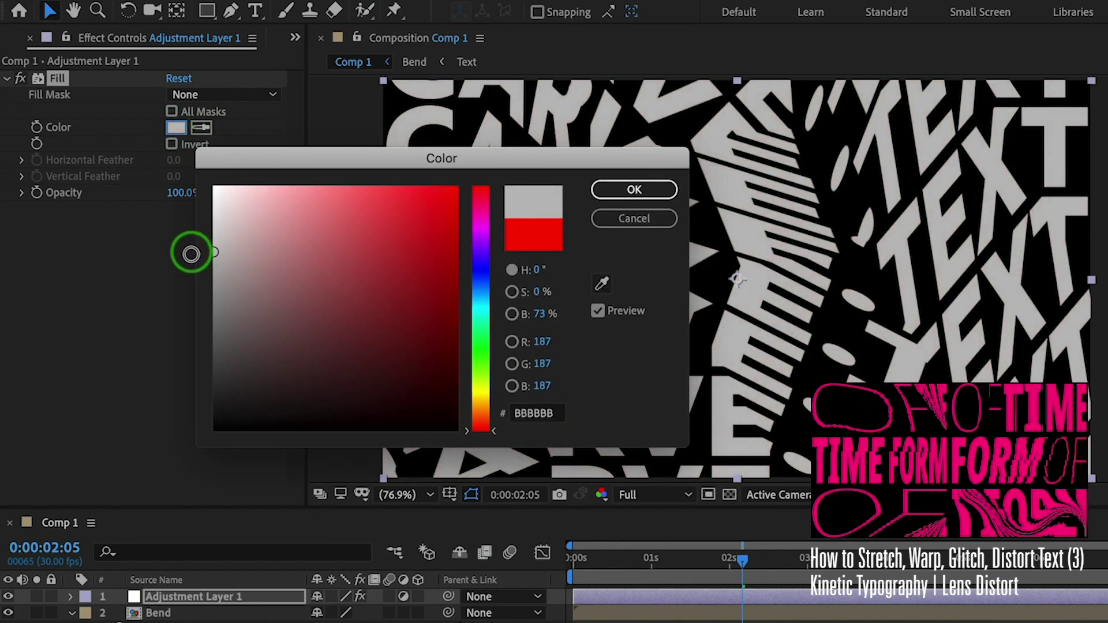
click(594, 192)
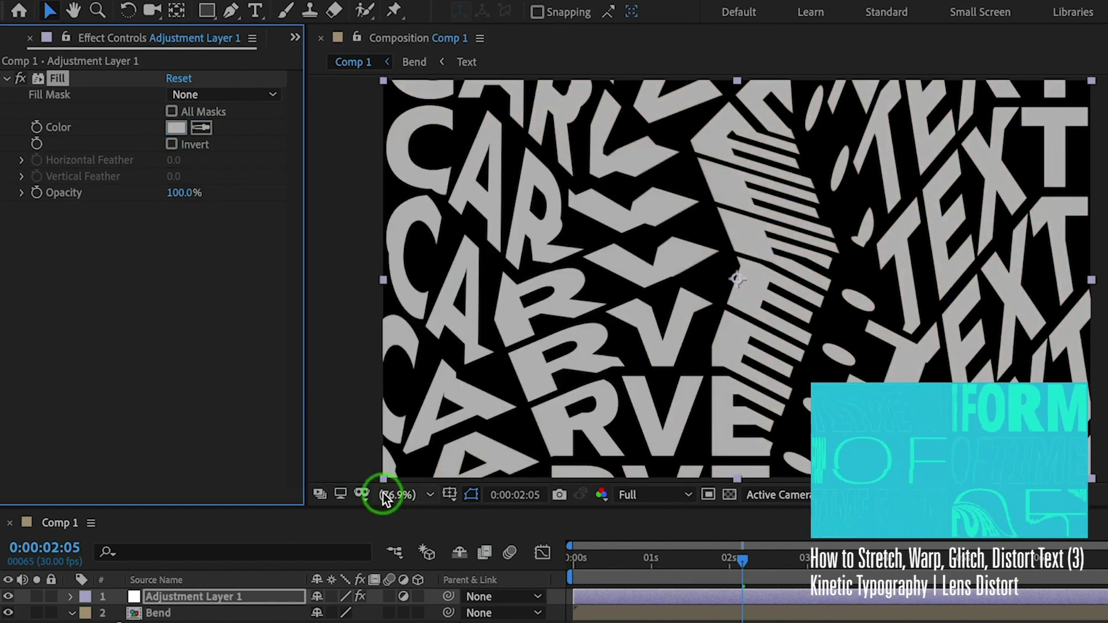
Draw a closed pen mask on the adjustment layer around the diagonal CAR fold, extending past the frame's left edge
key(g)
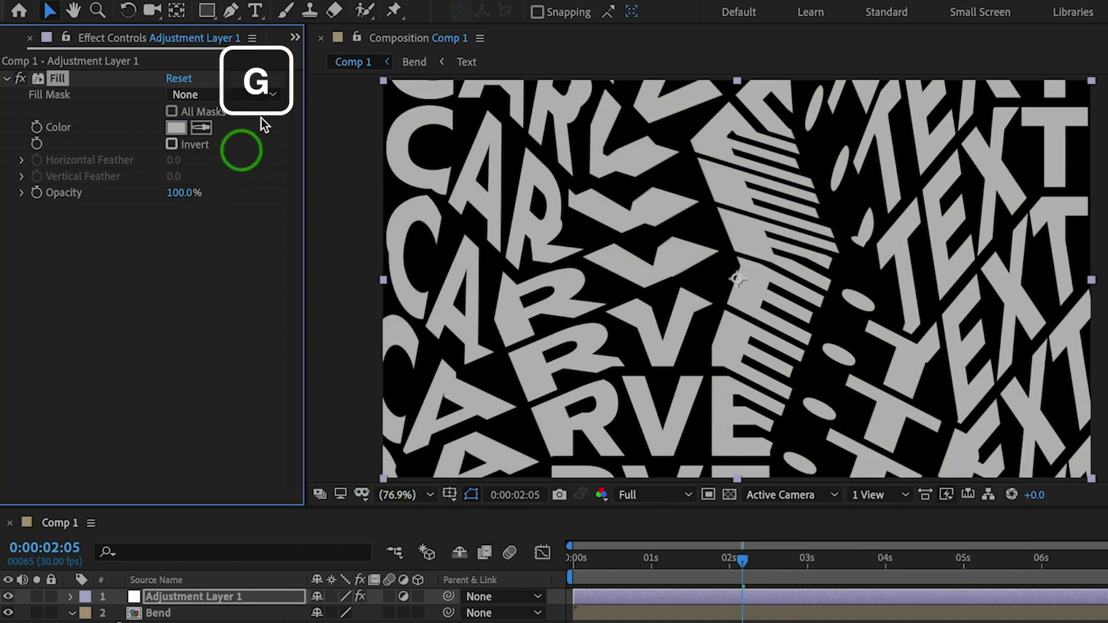
click(236, 12)
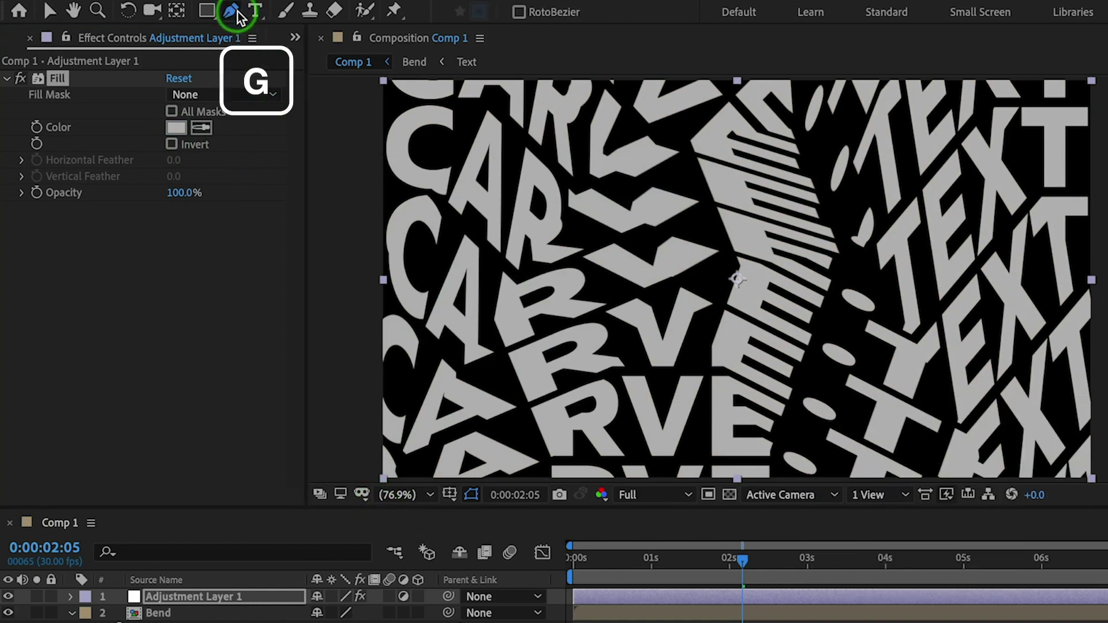
scroll(425, 432, down, 1)
key(h)
drag(433, 421, 451, 399)
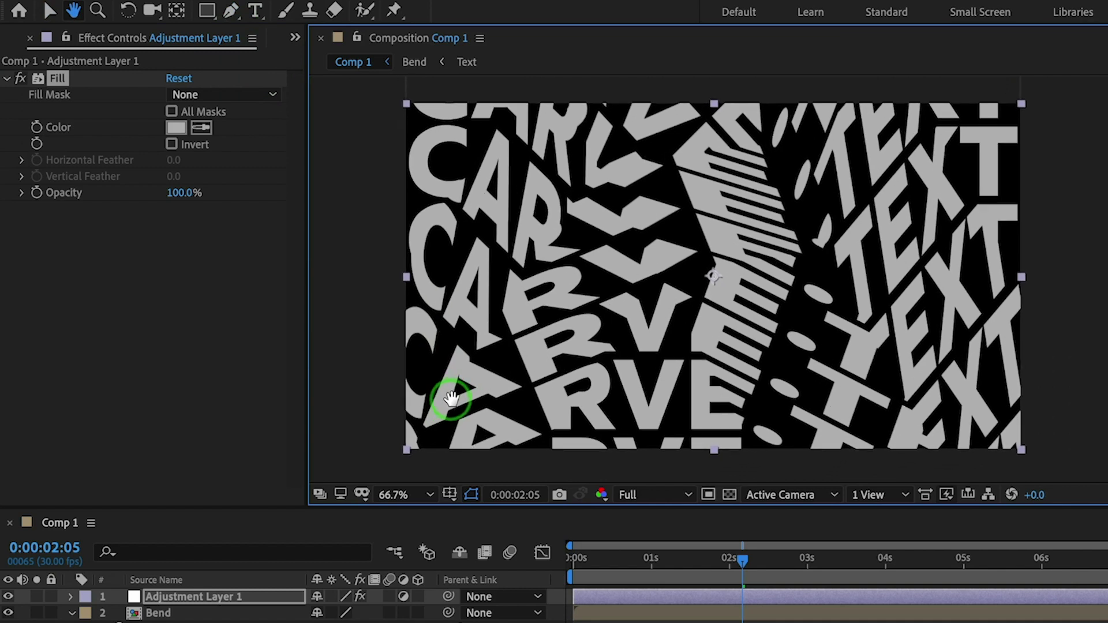
click(408, 457)
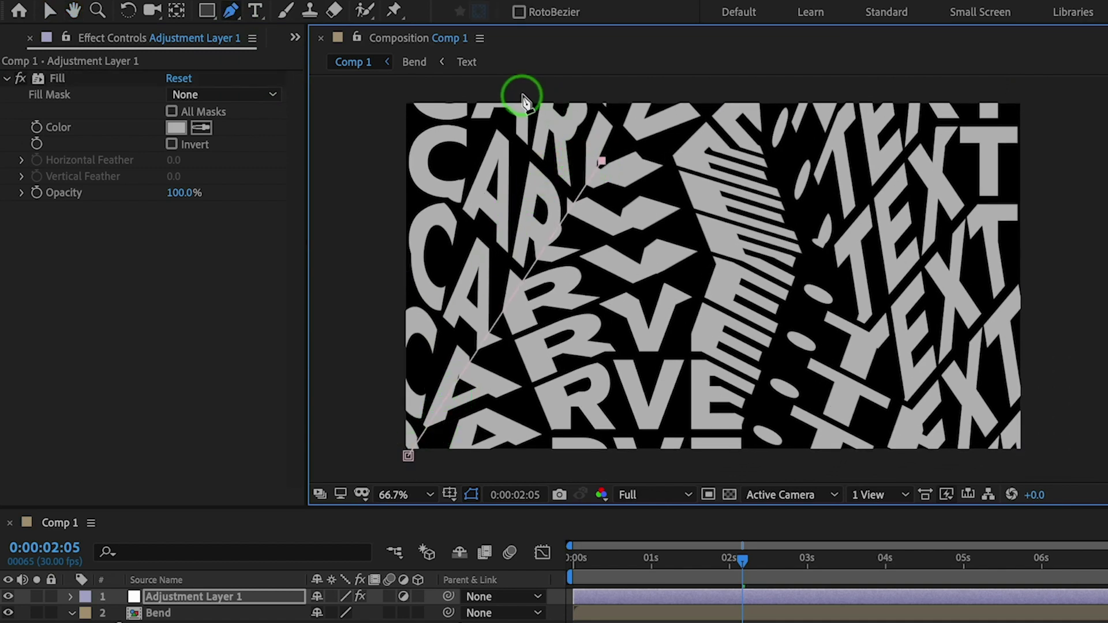
click(477, 86)
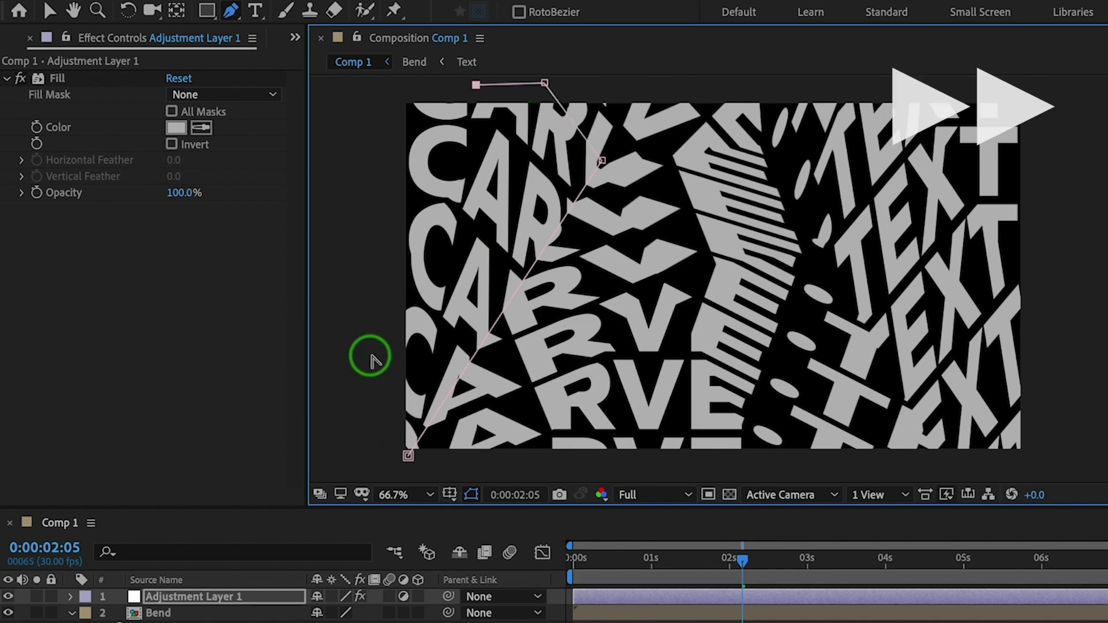
click(372, 358)
click(383, 458)
click(408, 456)
Reshape the CAR mask by shifting its upper-left vertex right and its left vertex up, and preview the playback
drag(478, 86, 510, 95)
drag(372, 358, 376, 310)
key(space)
key(space)
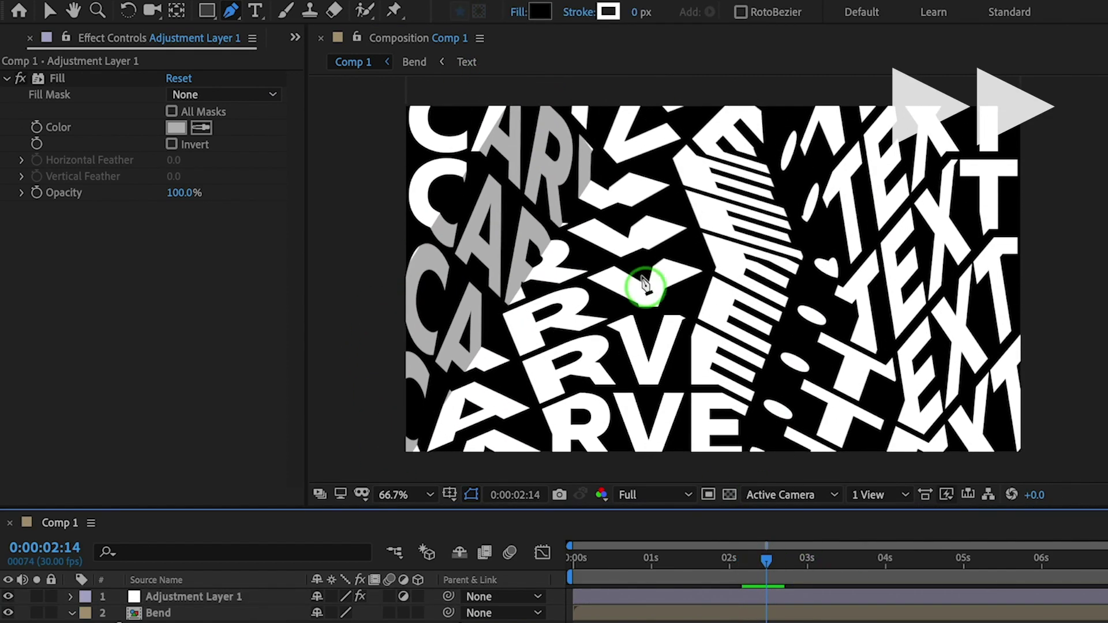
Draw a triangular pen mask on the adjustment layer over the lower RVE letters, with its base below the frame
click(193, 598)
click(514, 461)
click(651, 297)
click(765, 471)
click(514, 460)
Raise the triangular mask's apex, bring its two base corners closer together, and preview the playback
drag(763, 472, 777, 465)
drag(652, 297, 652, 263)
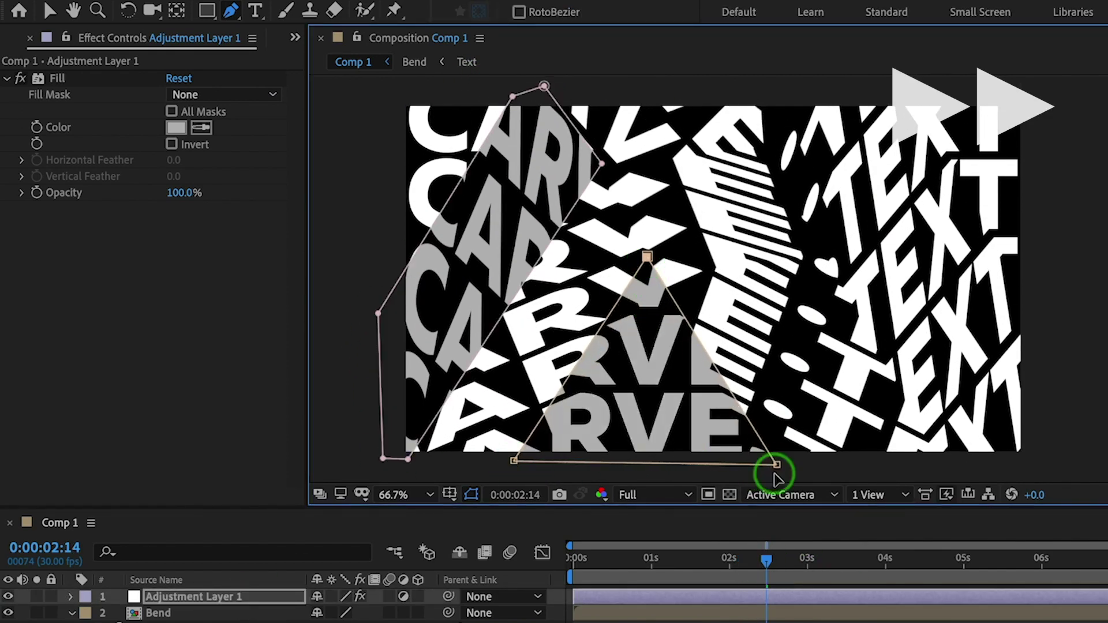
drag(777, 464, 765, 467)
drag(514, 461, 533, 469)
key(space)
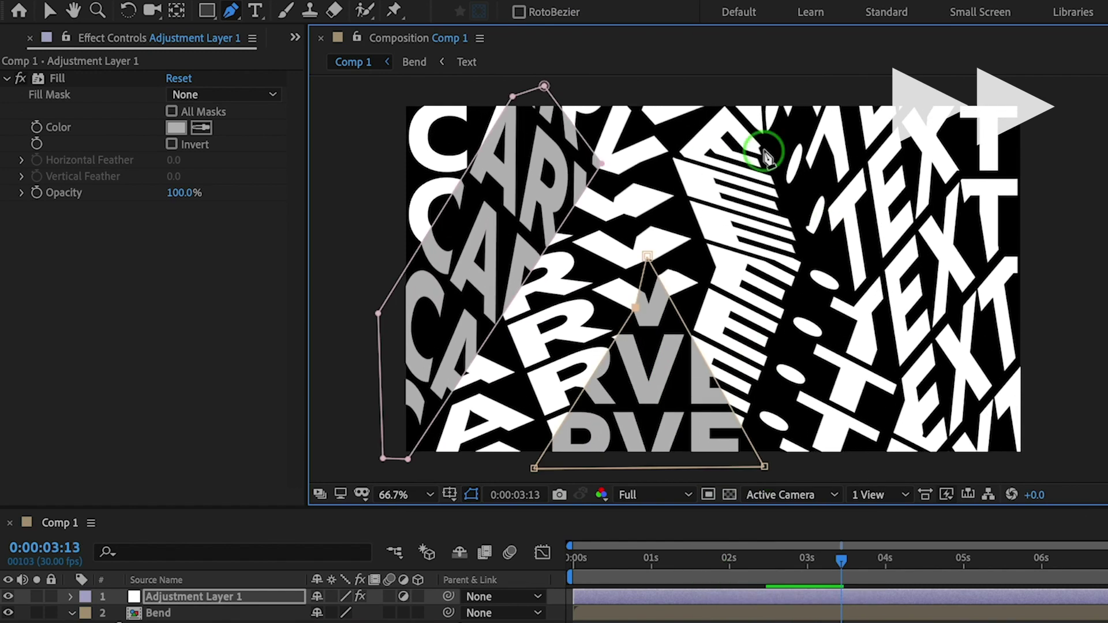
Draw a four-sided mask over the upper V and E letters and a tall mask over the TEXT fold
scroll(605, 169, up, 1)
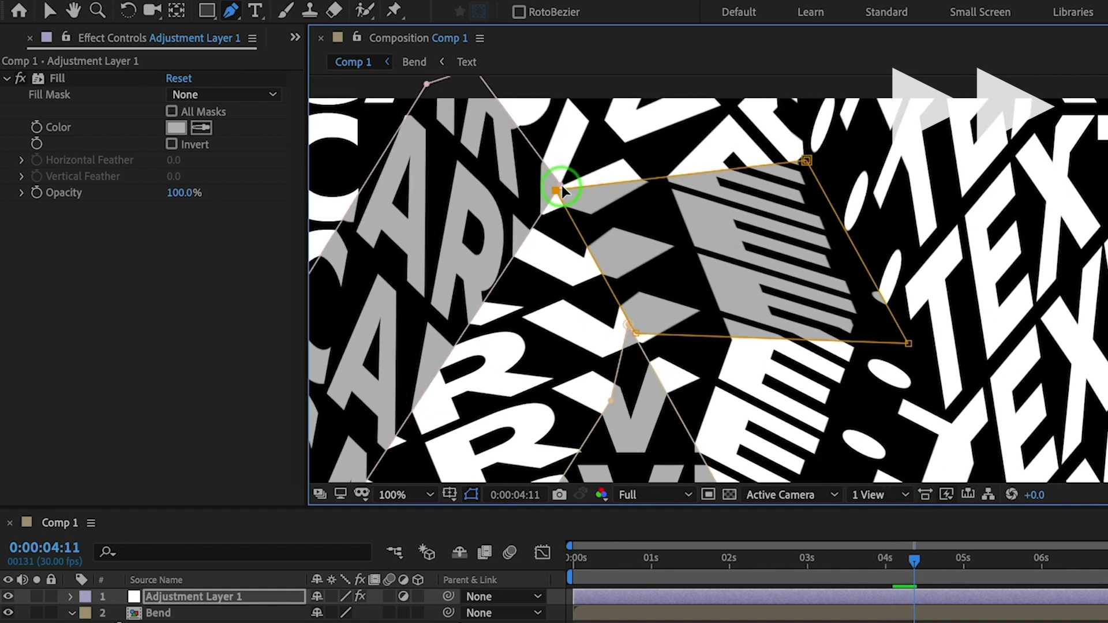
scroll(557, 194, up, 4)
scroll(574, 165, down, 4)
click(194, 597)
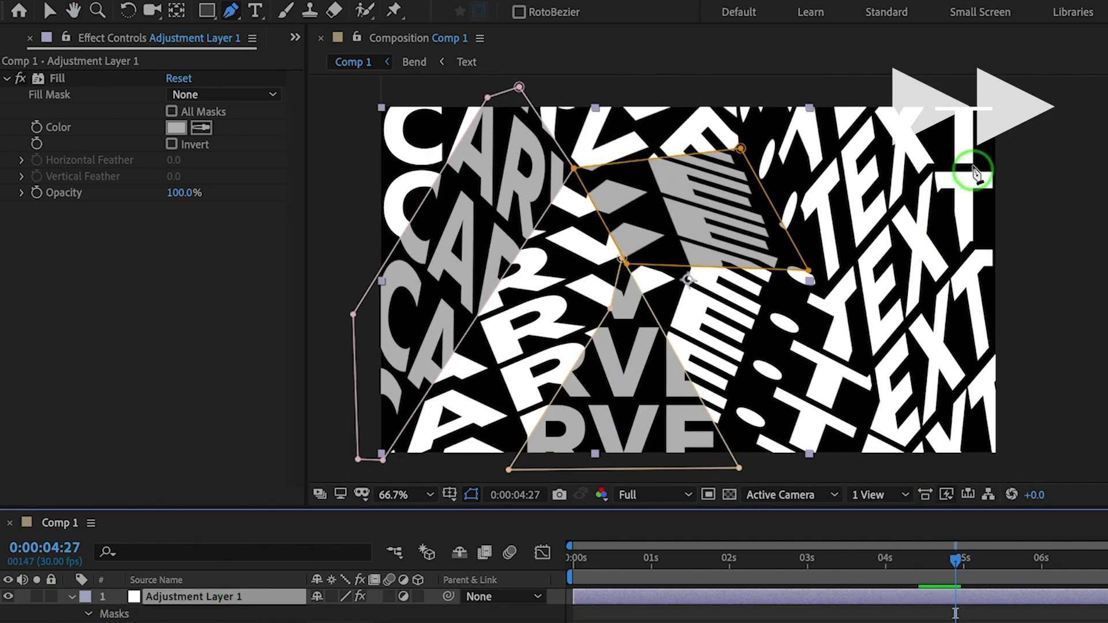
click(912, 79)
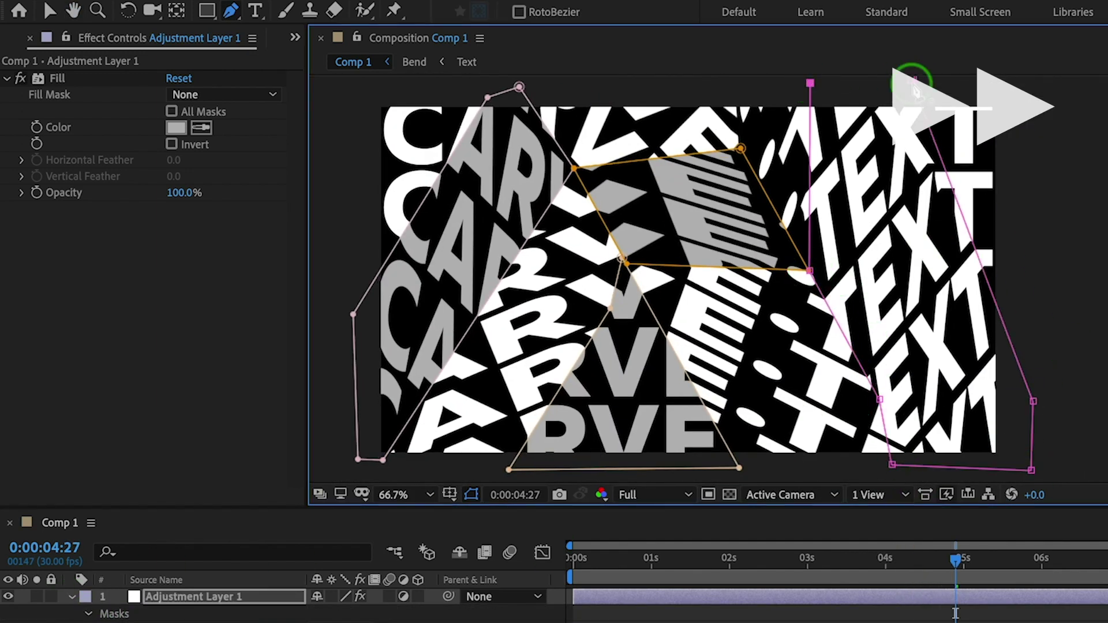
Set the preview resolution to Half and move the triangular mask's apex onto the neighbouring mask's edge
click(682, 496)
click(648, 559)
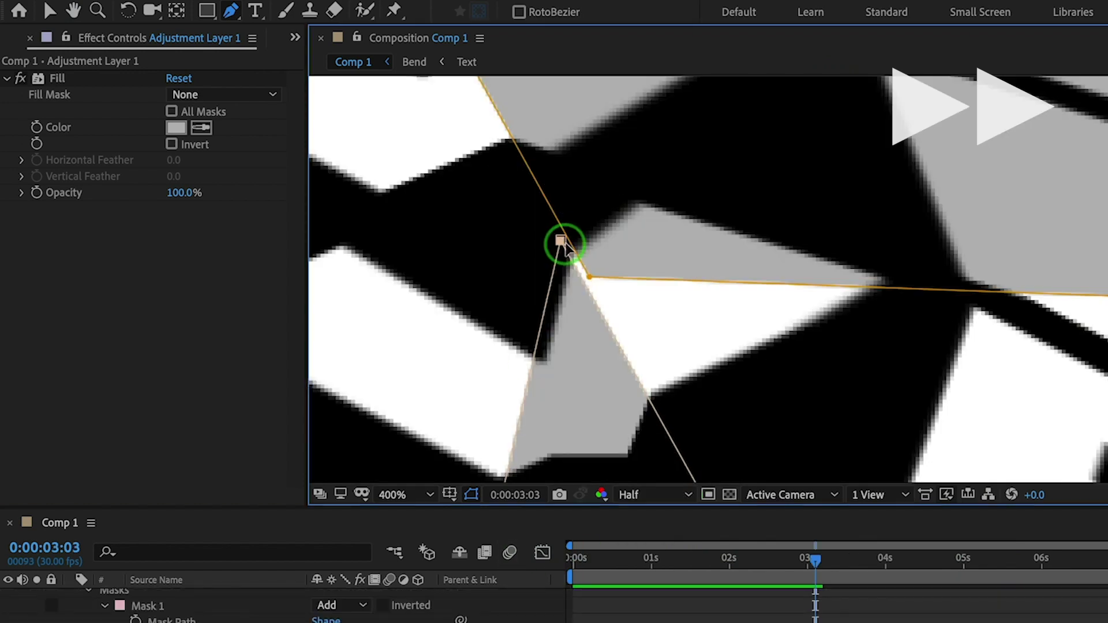
drag(561, 240, 570, 240)
click(424, 495)
click(452, 181)
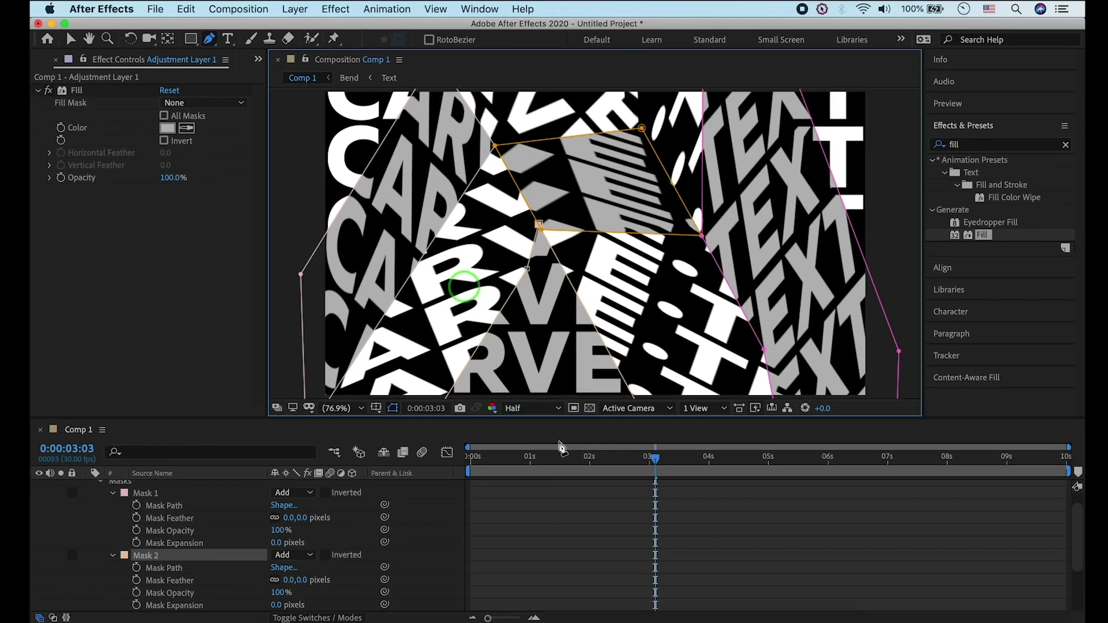
Preview the animation to check the gray masked areas on the scrolling text
click(573, 527)
key(space)
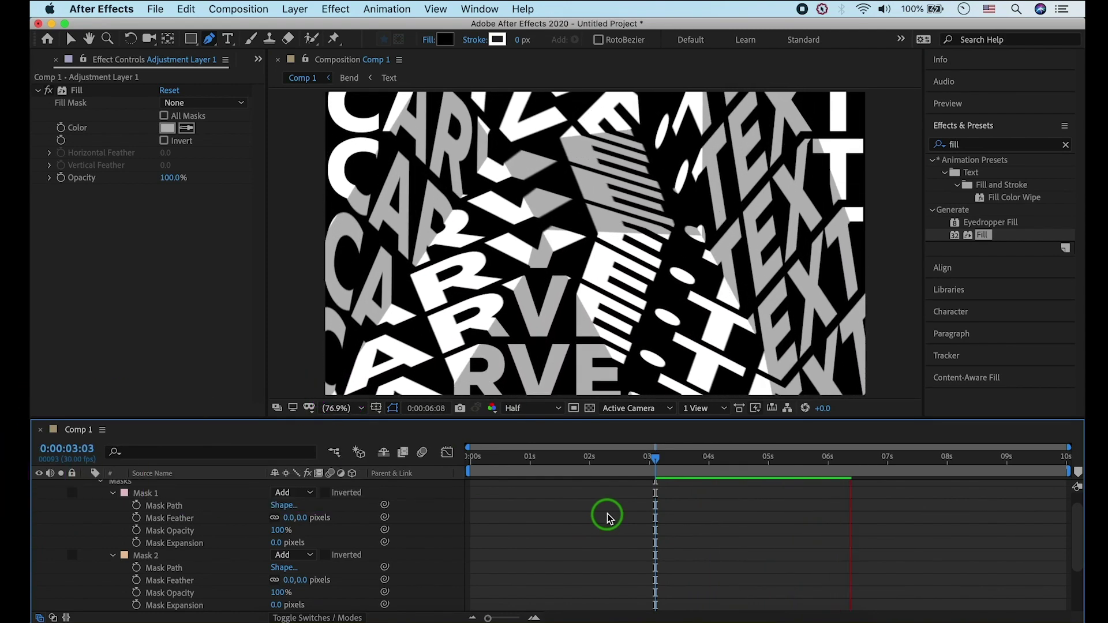
click(671, 459)
drag(671, 460, 669, 462)
key(space)
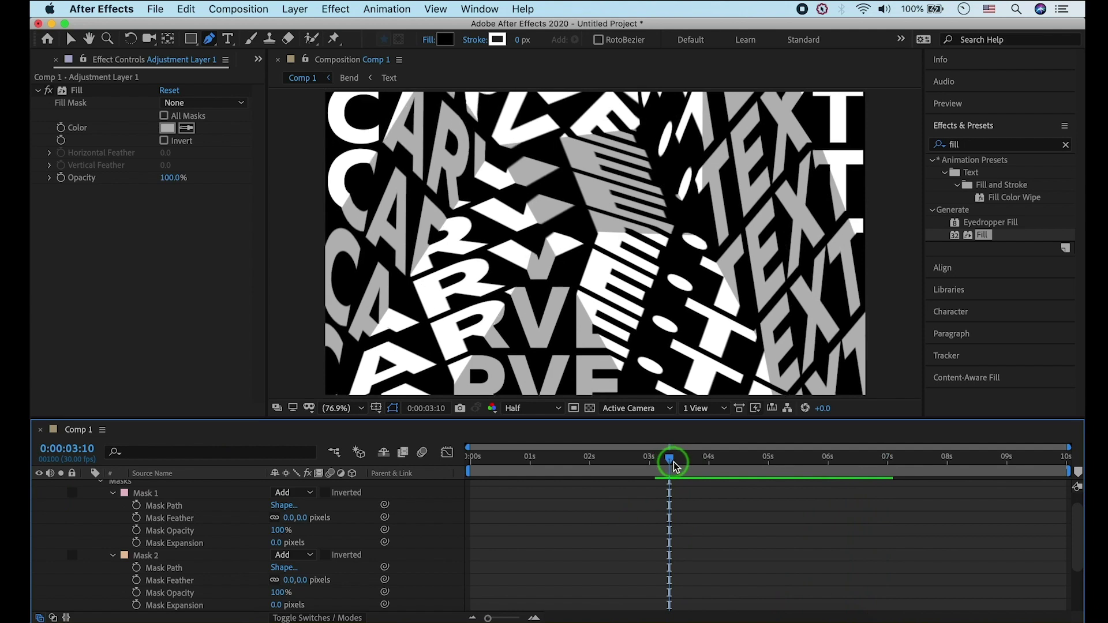
scroll(173, 504, up, 2)
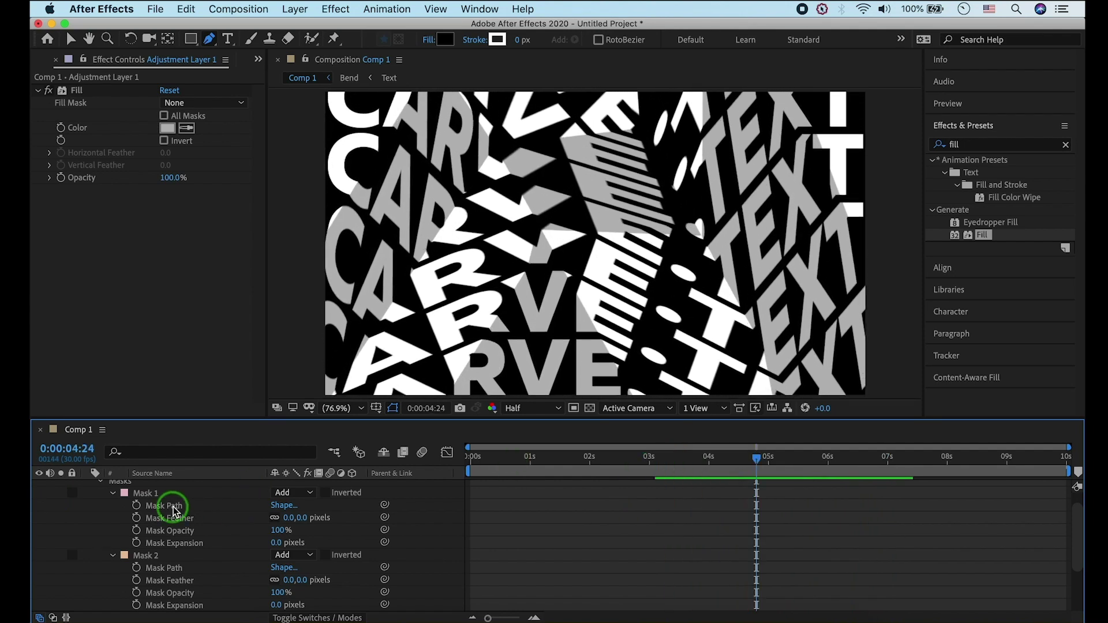
Collapse the adjustment layer's properties and rename the layer Shadow
click(168, 497)
click(88, 486)
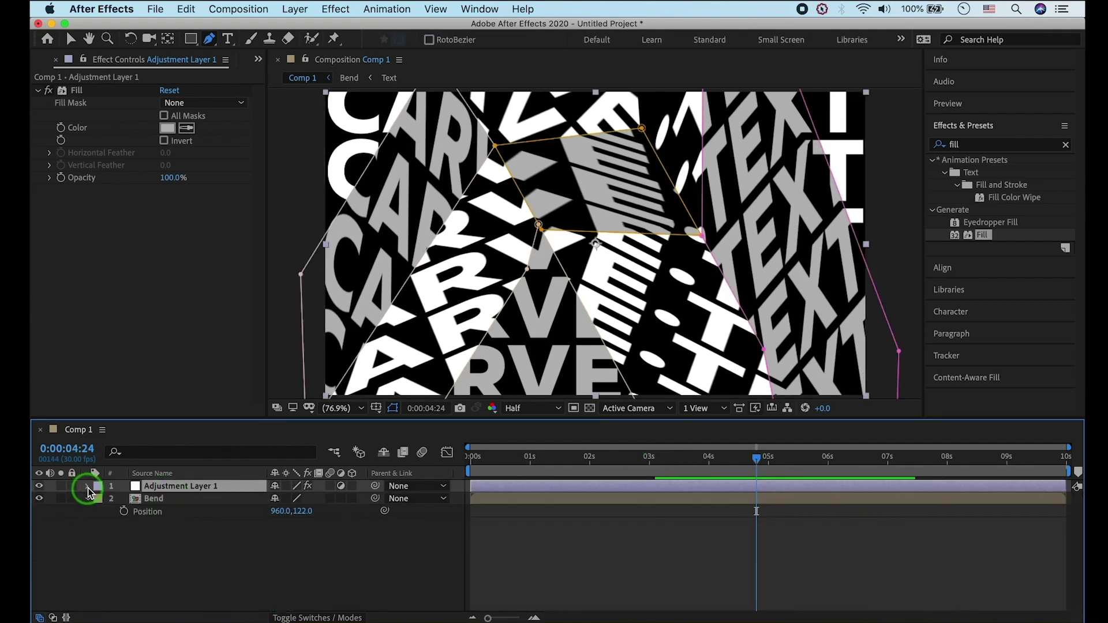
right_click(195, 487)
click(266, 612)
text(Shadow)
key(Return)
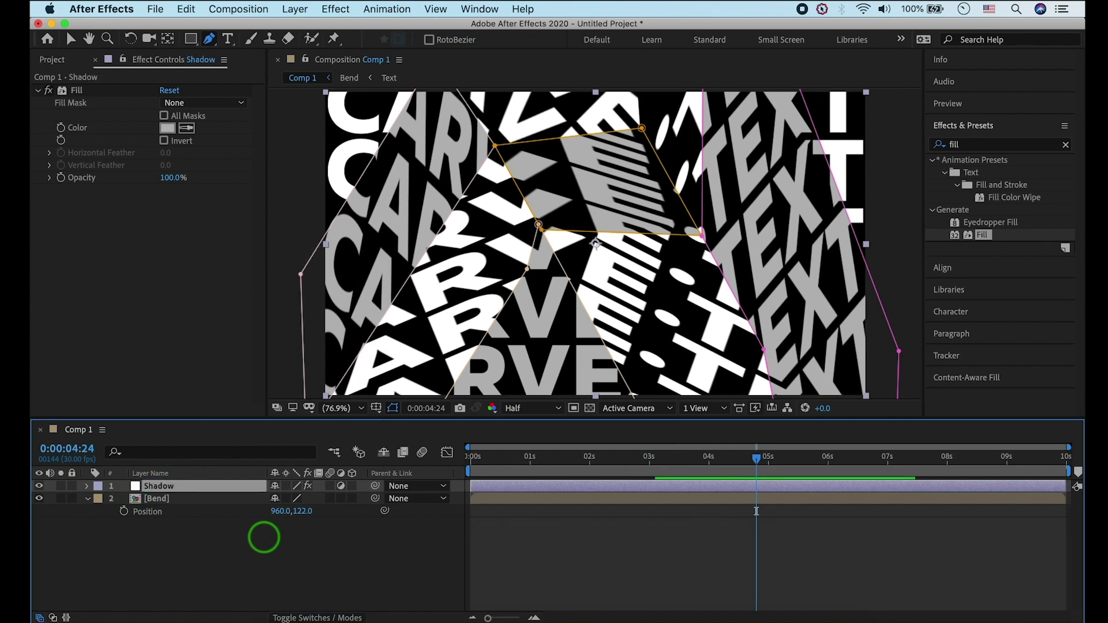
click(264, 538)
click(207, 489)
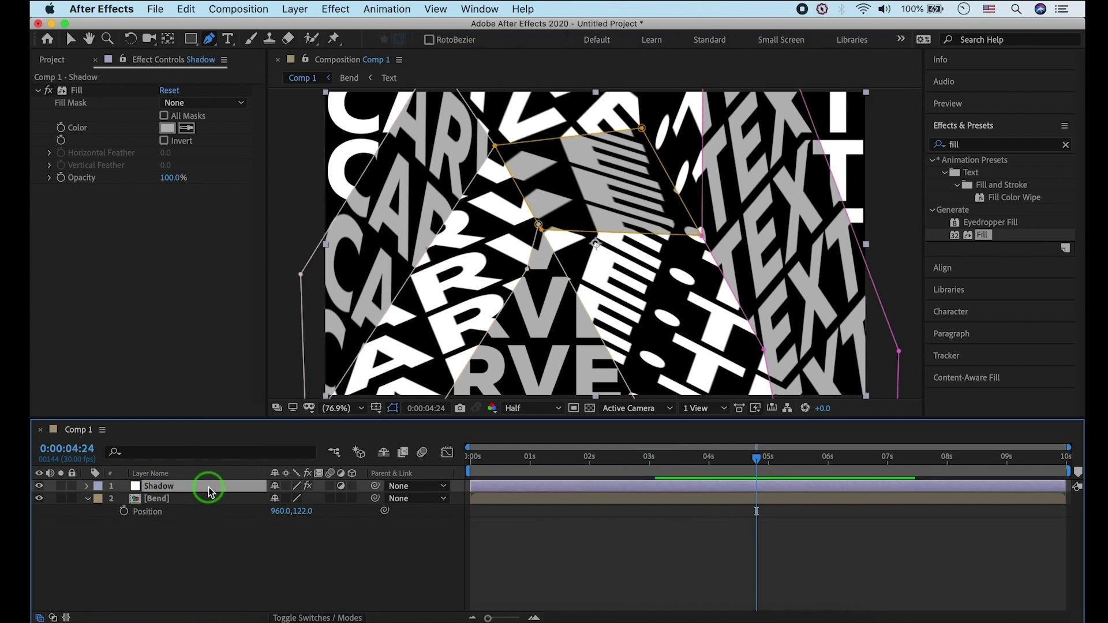
Add a new adjustment layer above Shadow and apply the Tritone effect to it
click(306, 14)
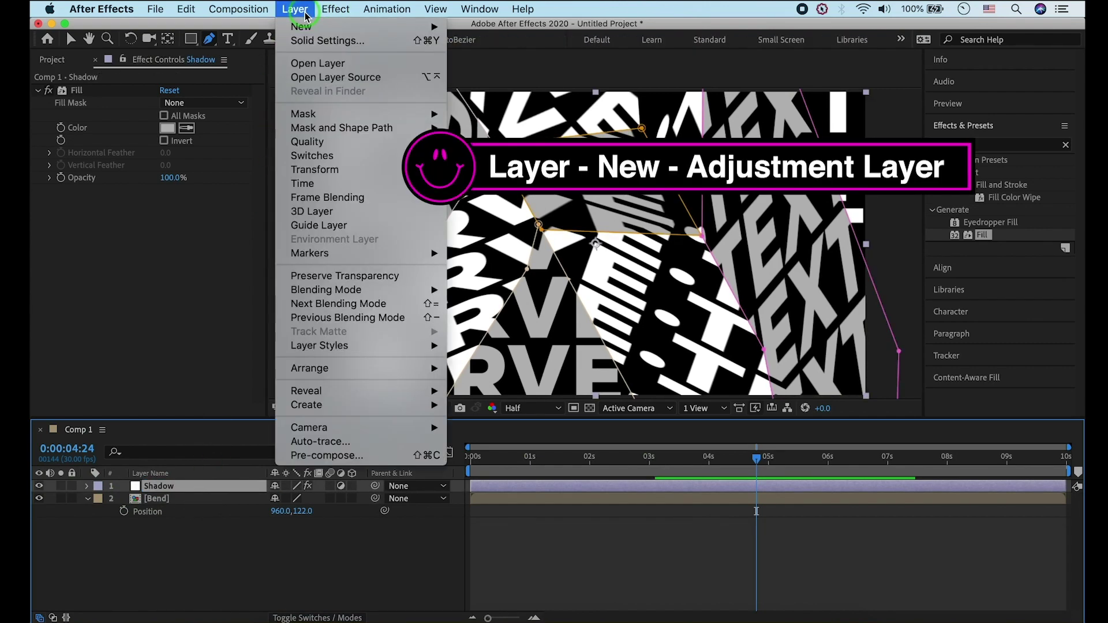
mouse_move(311, 26)
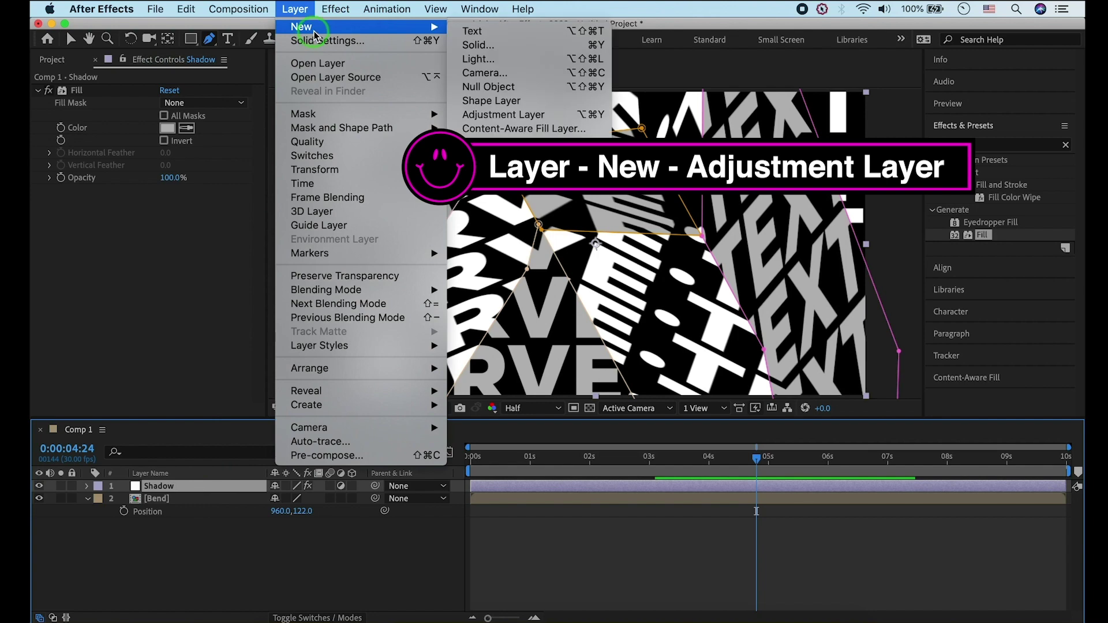
click(534, 115)
click(985, 148)
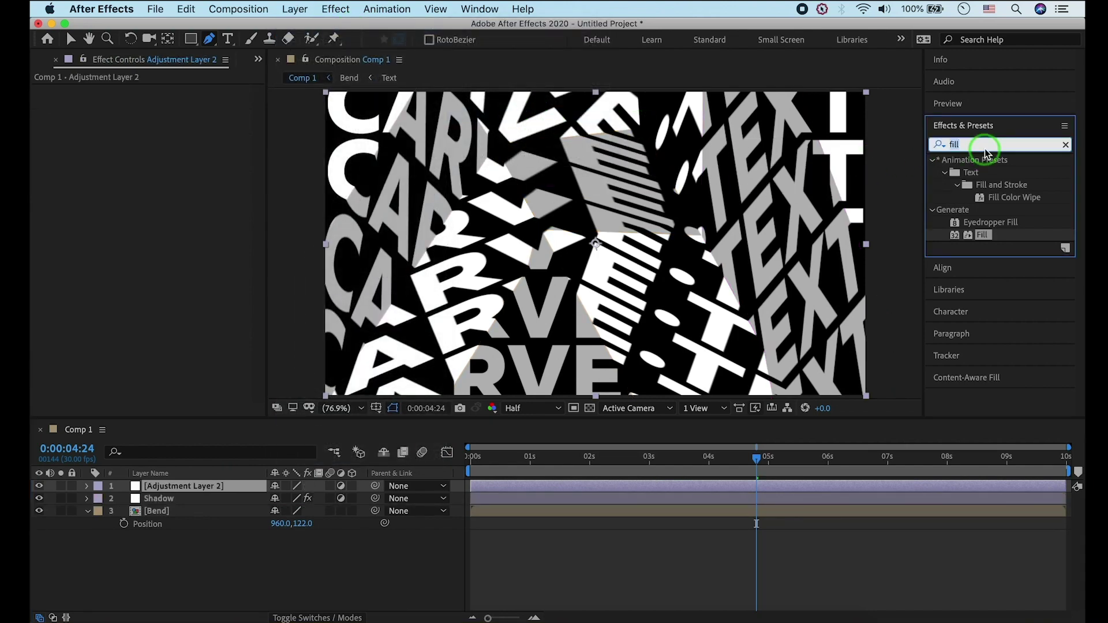
text(tritone)
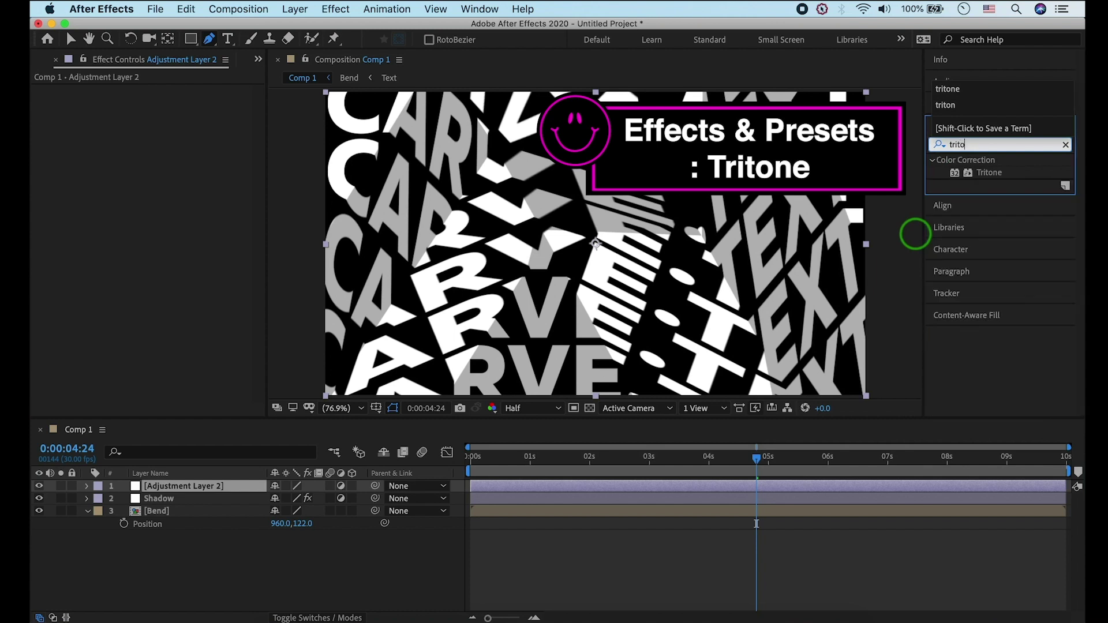
double_click(991, 176)
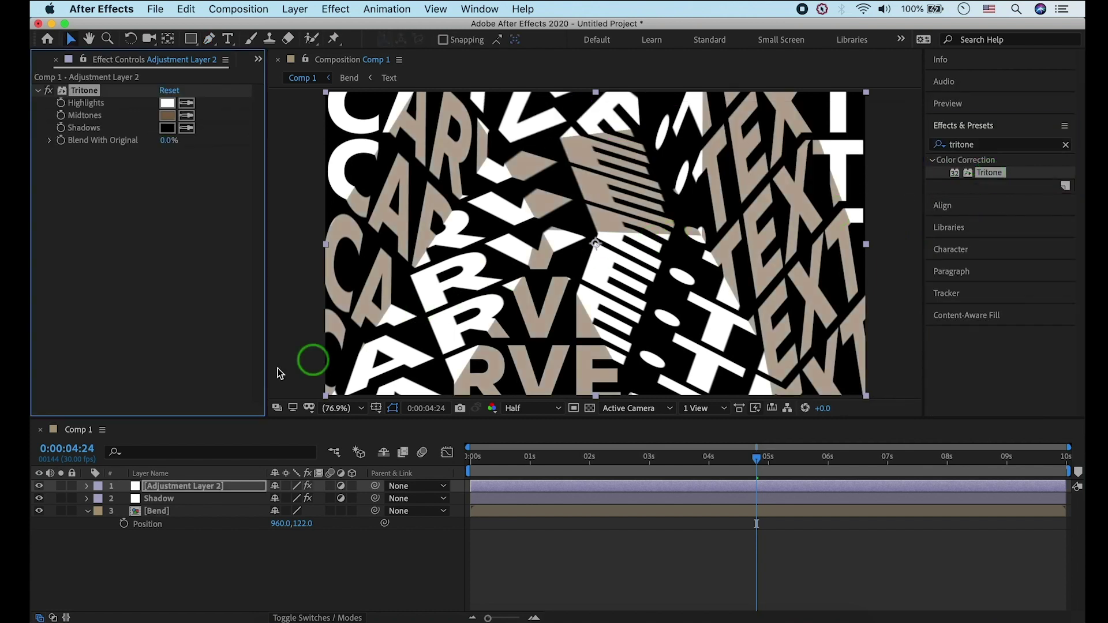
Set the Tritone effect's Highlights color to bright purple, 8309E3
click(170, 105)
drag(398, 153, 223, 161)
click(194, 217)
drag(216, 253, 223, 224)
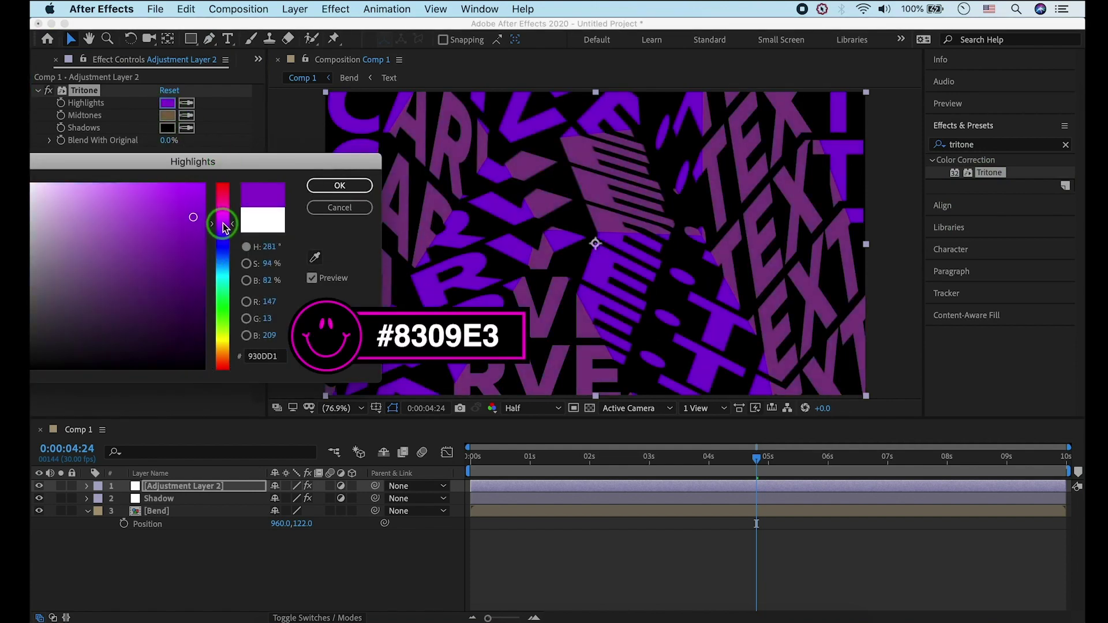
click(326, 192)
Set the Tritone effect's Midtones color to dark purple, 400B5E, and preview the animation from the first frame
click(169, 116)
click(223, 226)
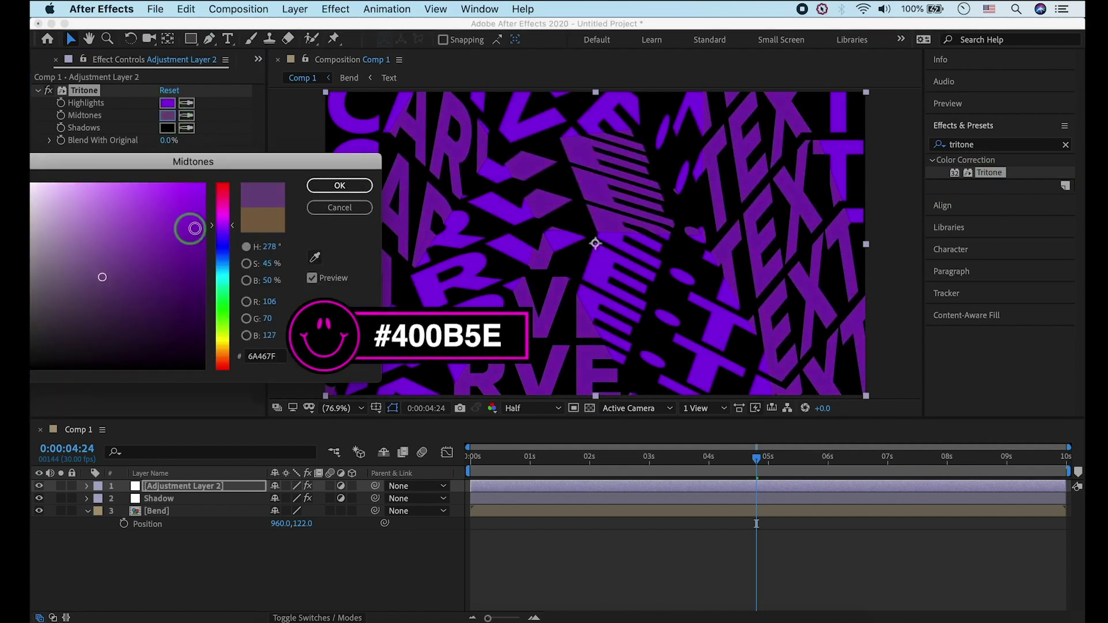
drag(193, 228, 186, 303)
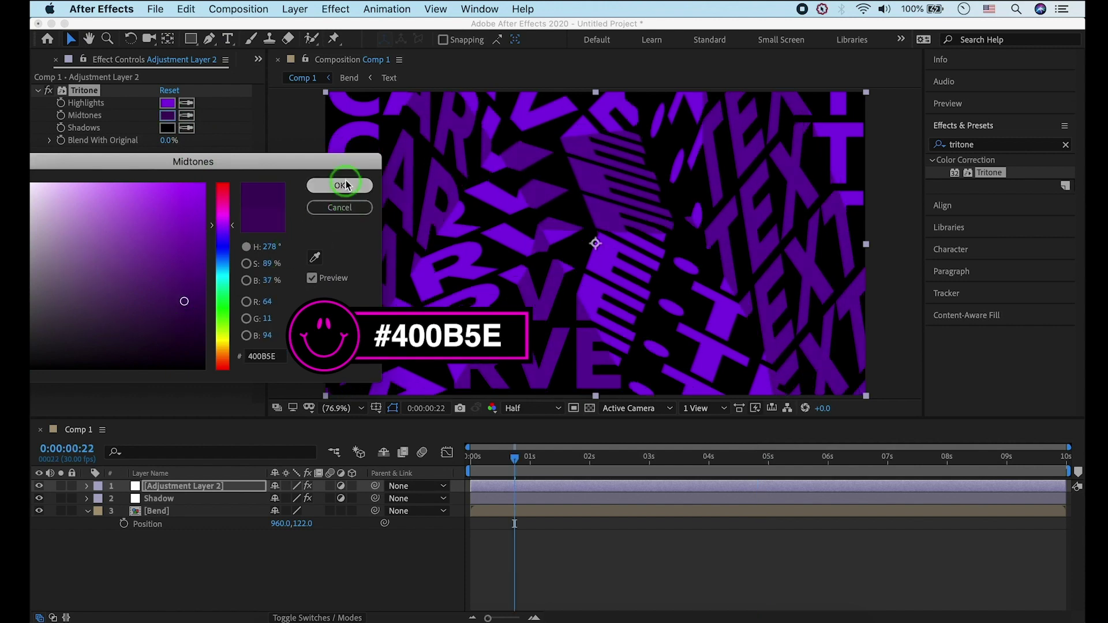
click(341, 186)
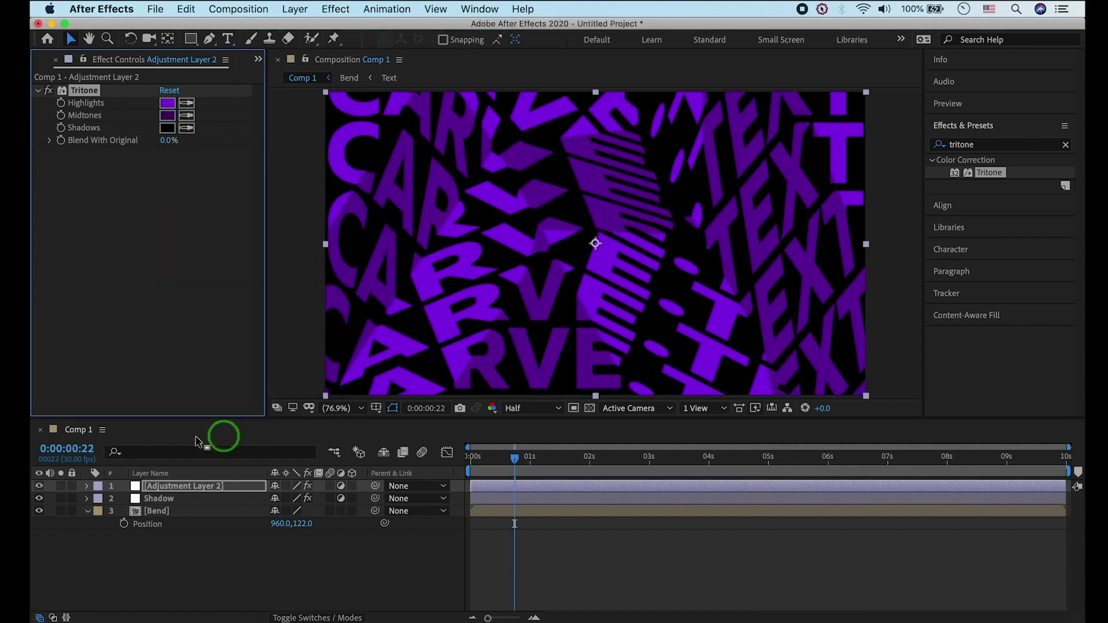
drag(514, 458, 465, 463)
key(space)
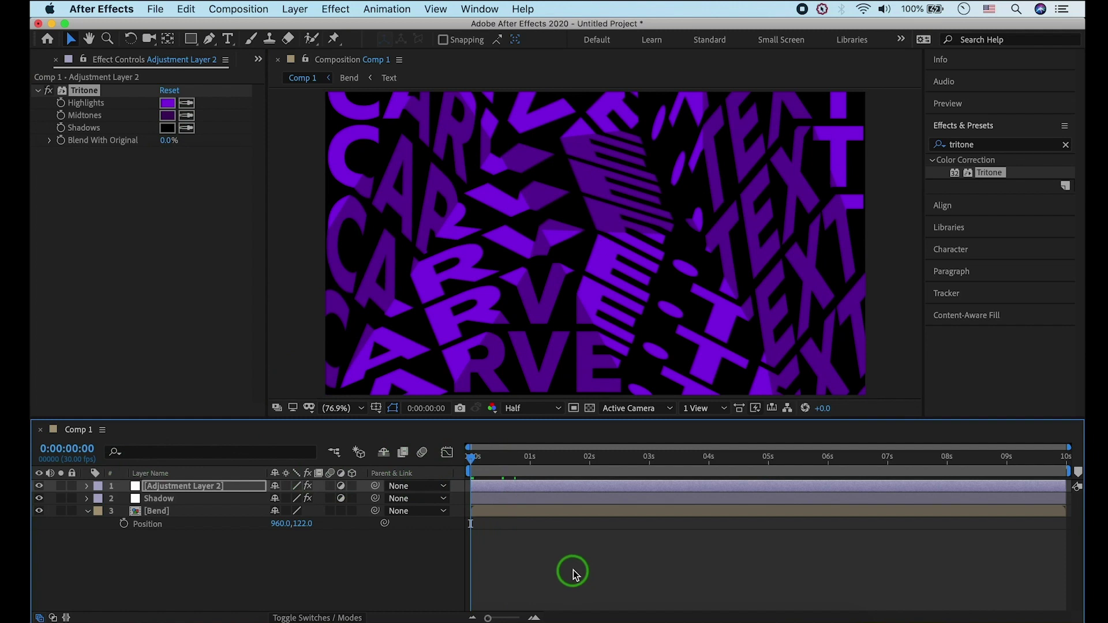